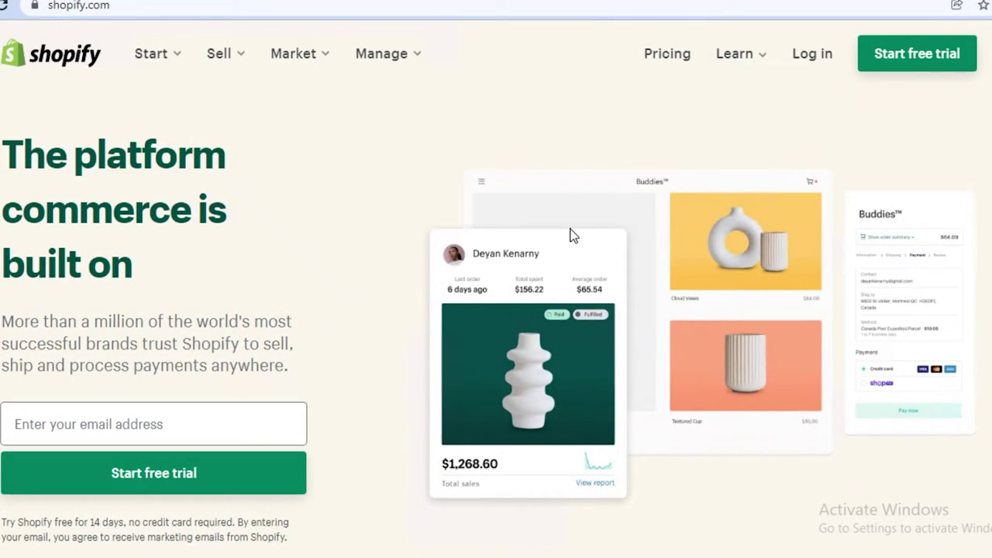
Scroll through the admin Home dashboard's setup guide cards and return to the top
scroll(571, 234, down, 2)
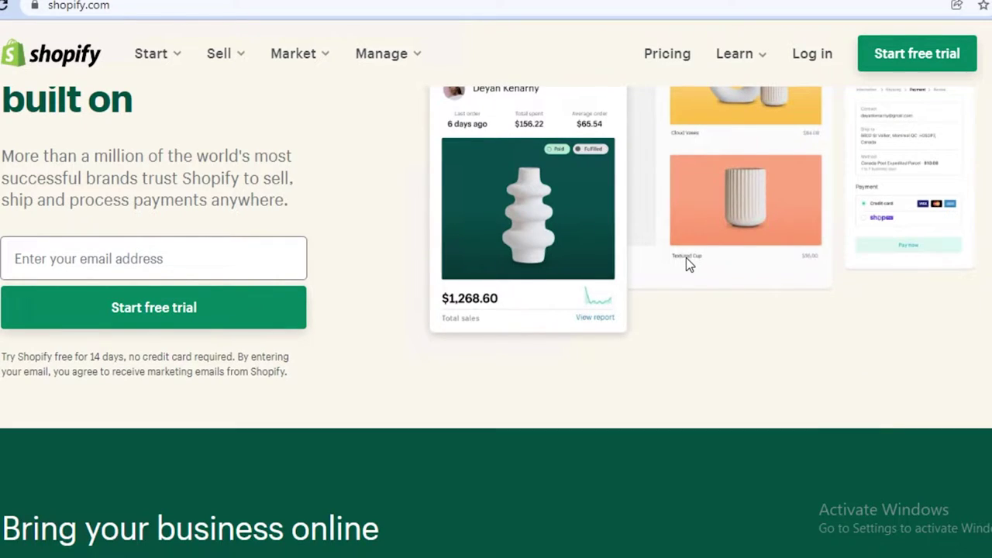
scroll(686, 257, down, 5)
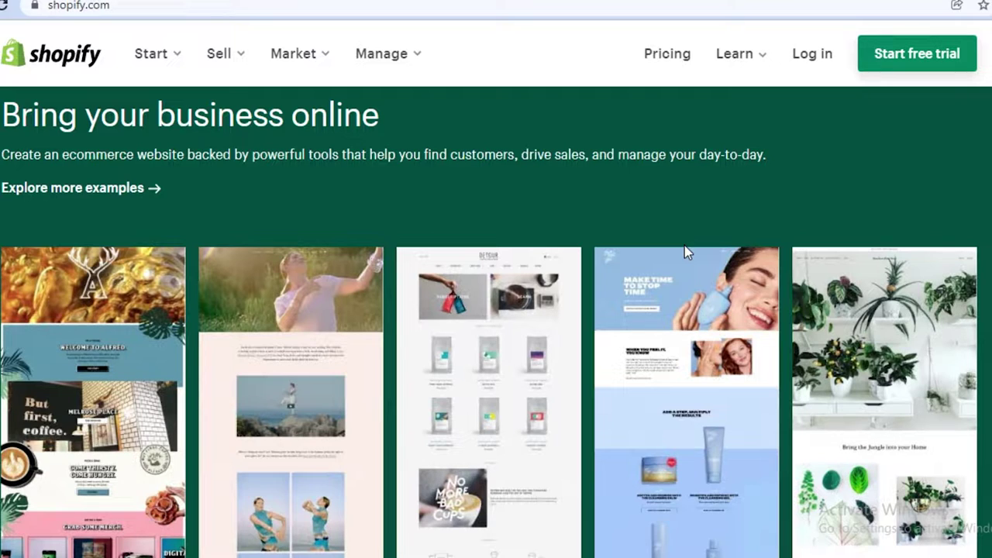
scroll(413, 232, up, 7)
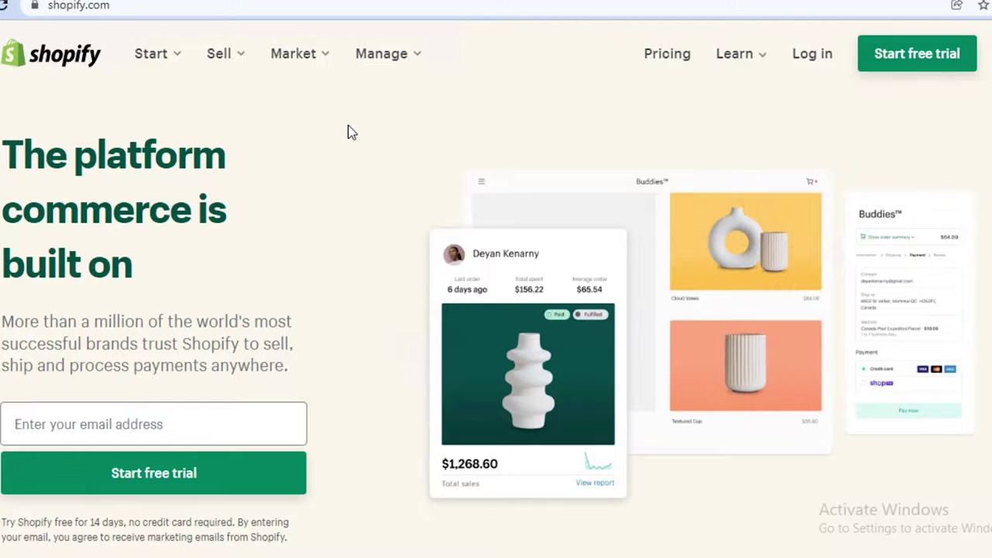
scroll(416, 211, down, 6)
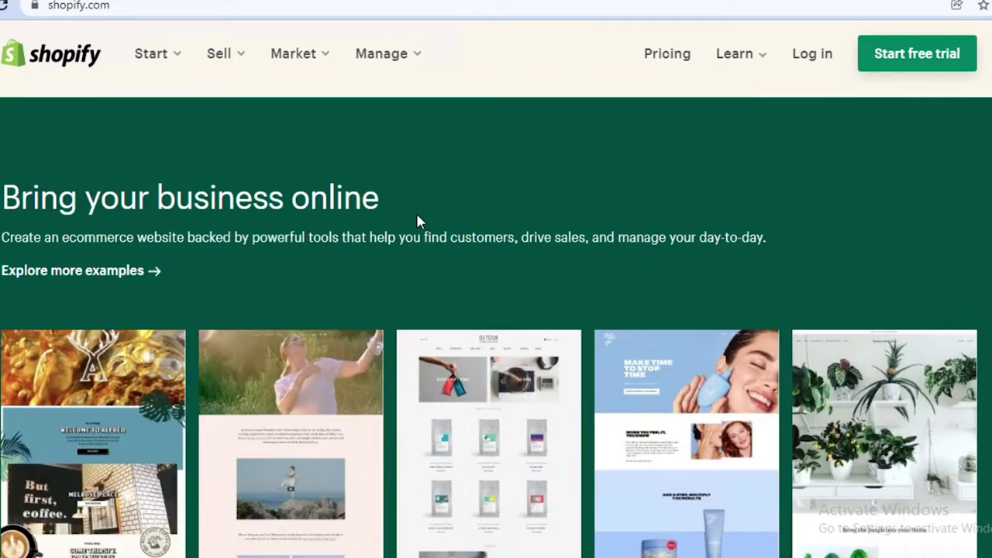
scroll(403, 206, up, 4)
scroll(374, 195, up, 2)
scroll(375, 195, down, 11)
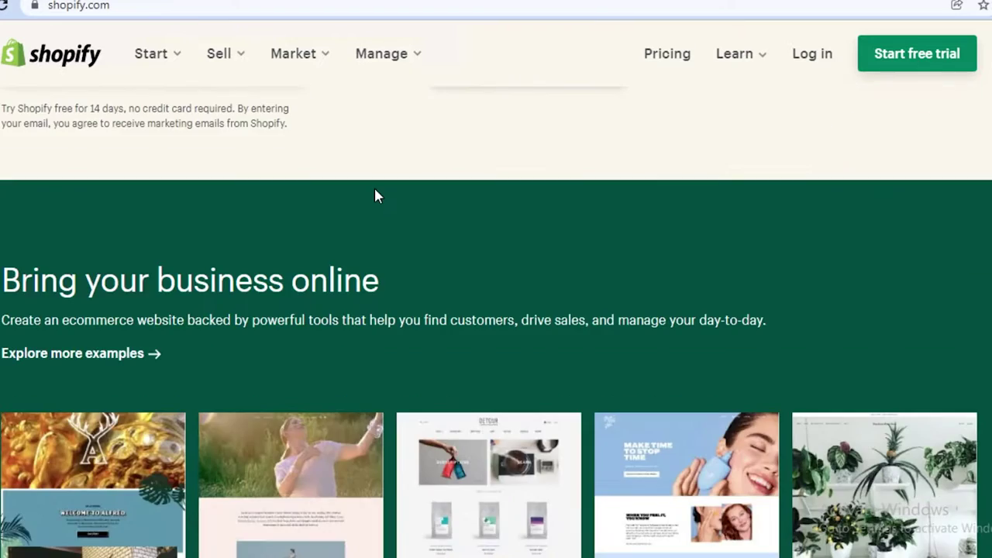
scroll(374, 195, down, 5)
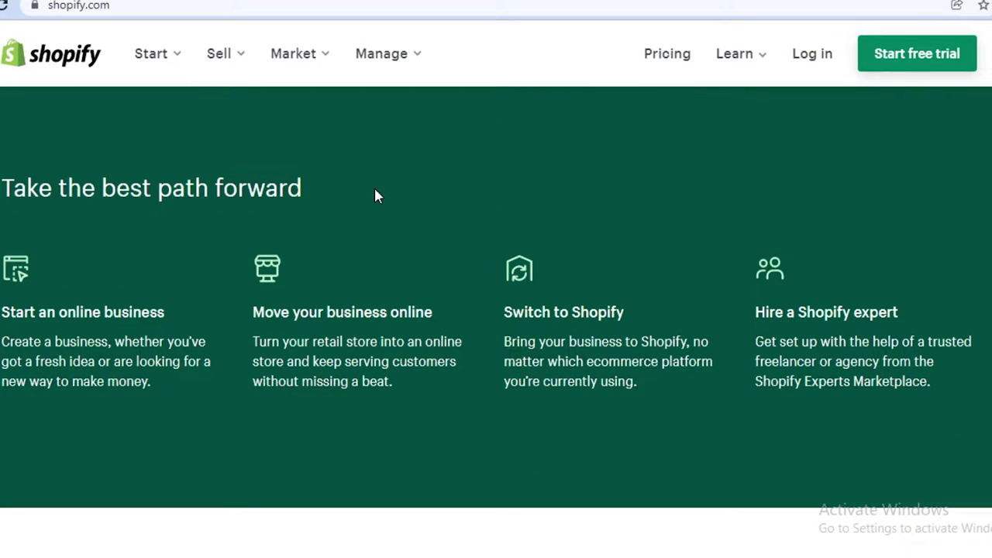
scroll(408, 230, up, 5)
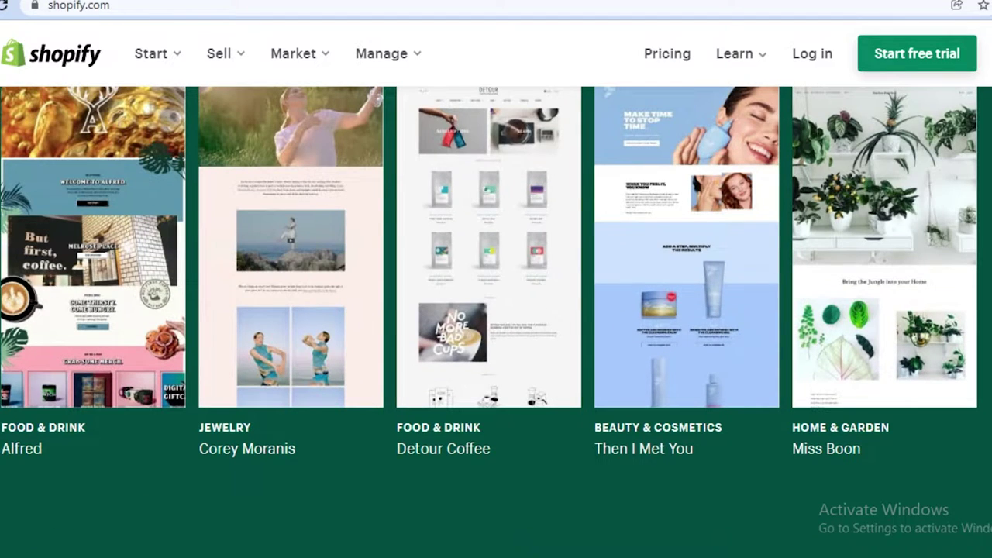
scroll(444, 267, up, 2)
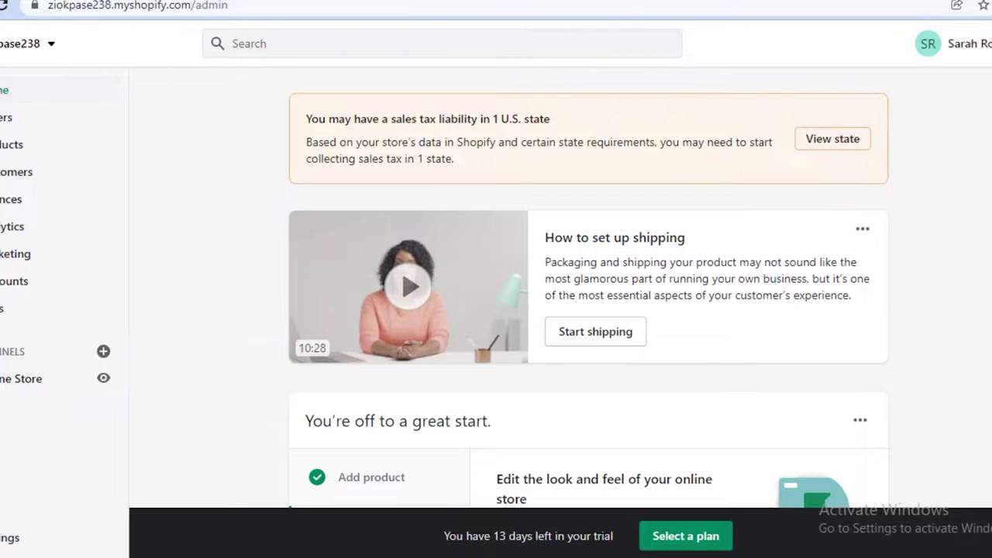
scroll(956, 178, down, 5)
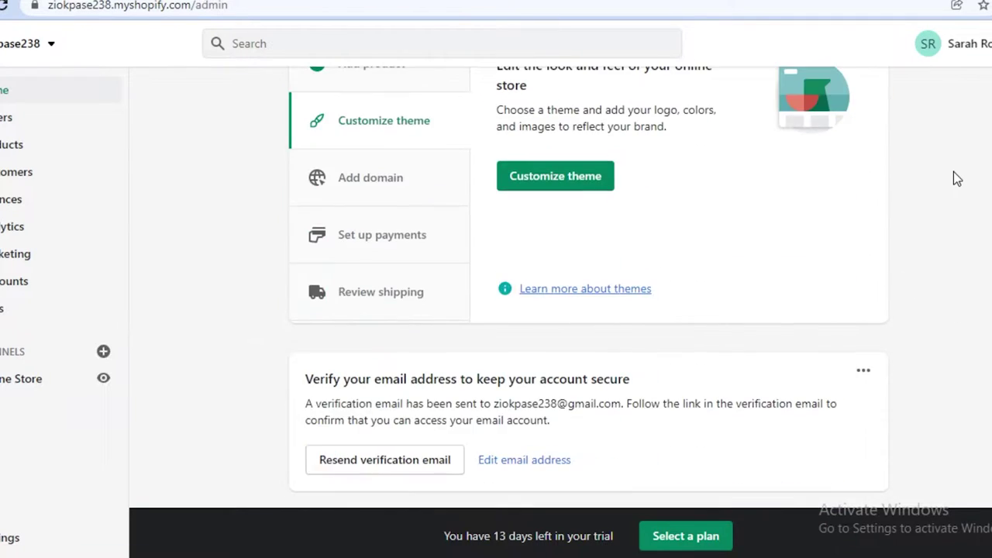
scroll(955, 178, up, 1)
scroll(956, 177, down, 4)
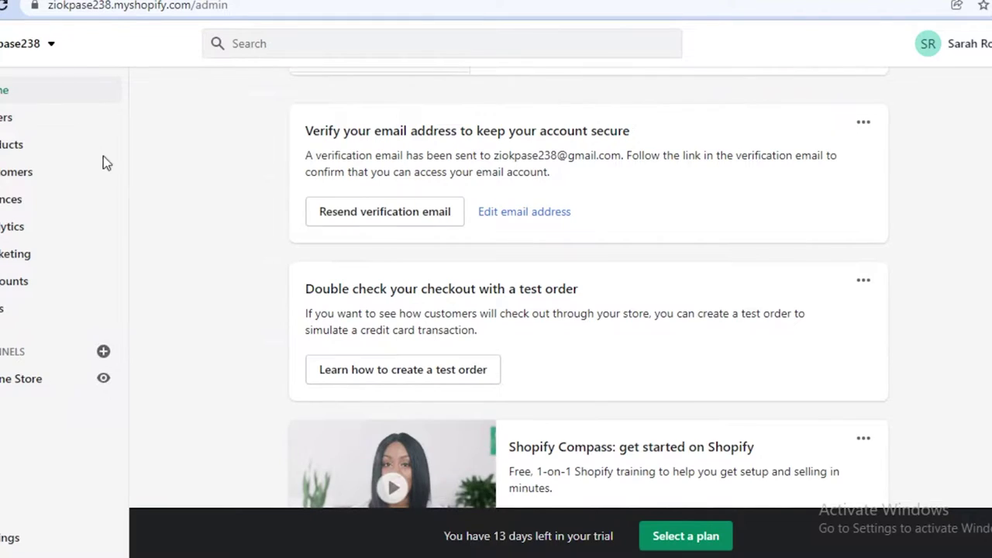
scroll(31, 151, up, 2)
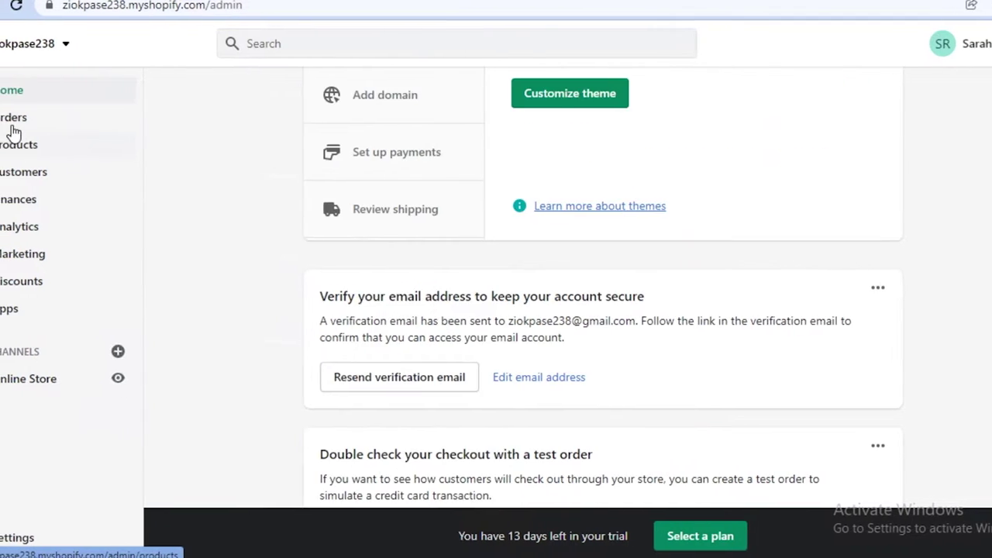
scroll(38, 126, up, 3)
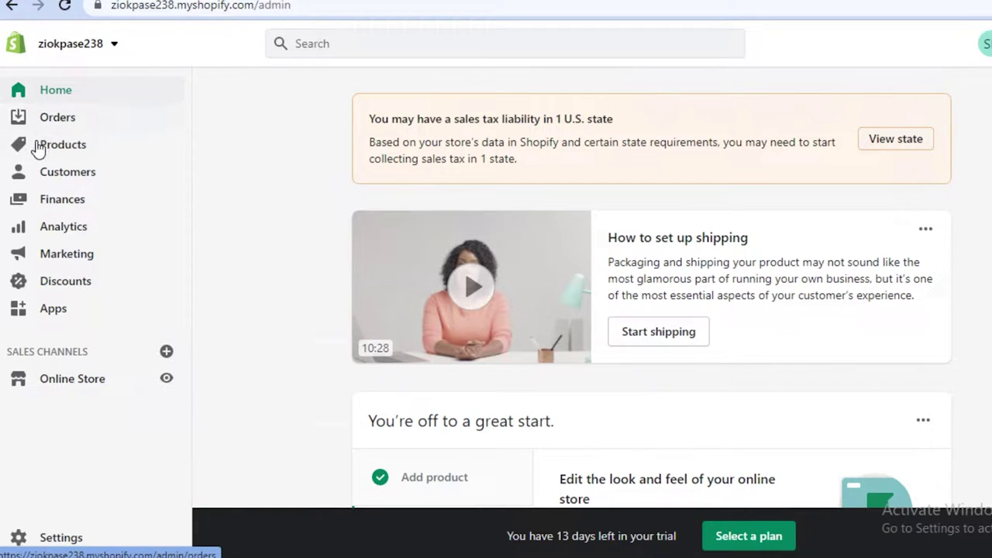
Go to the empty All products page, briefly checking the store-switching and account menus
click(38, 148)
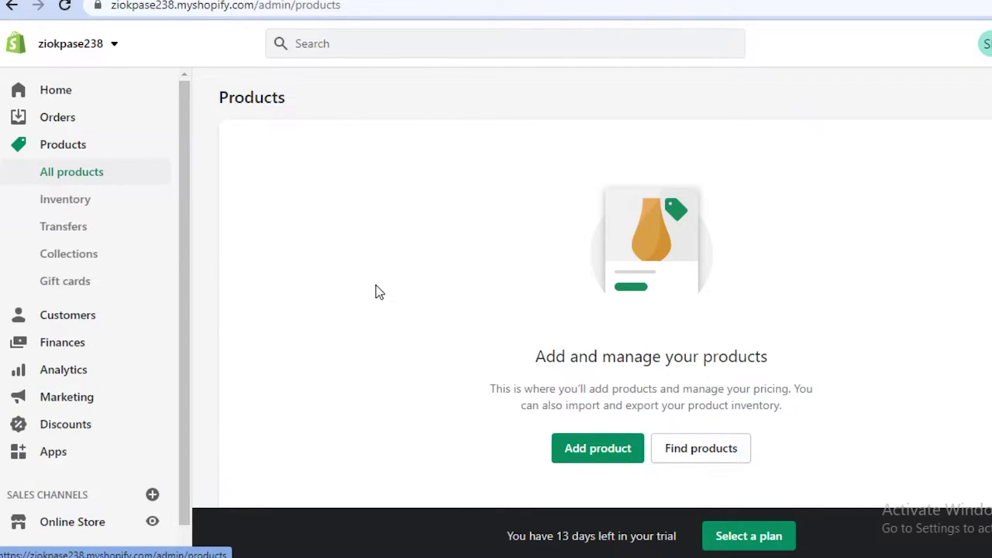
click(71, 44)
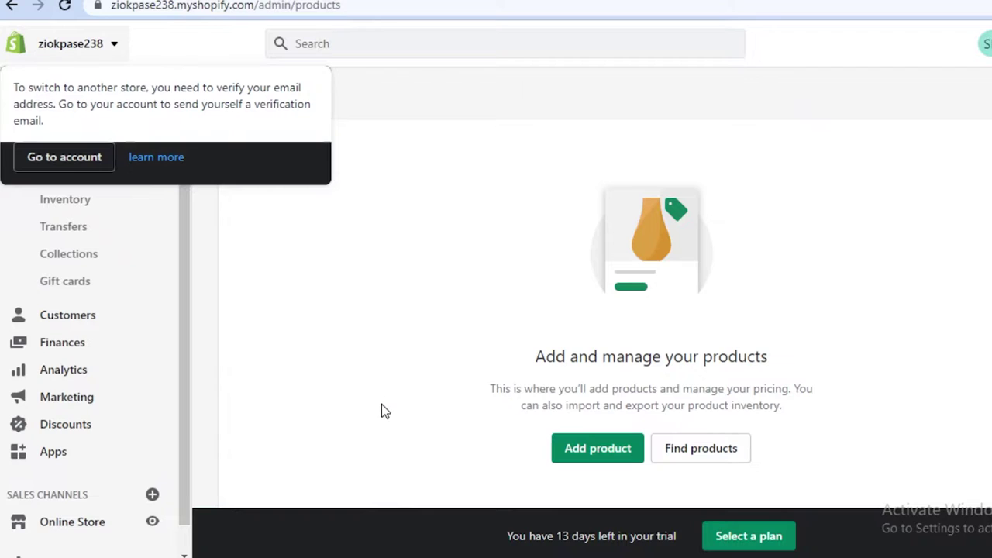
click(542, 291)
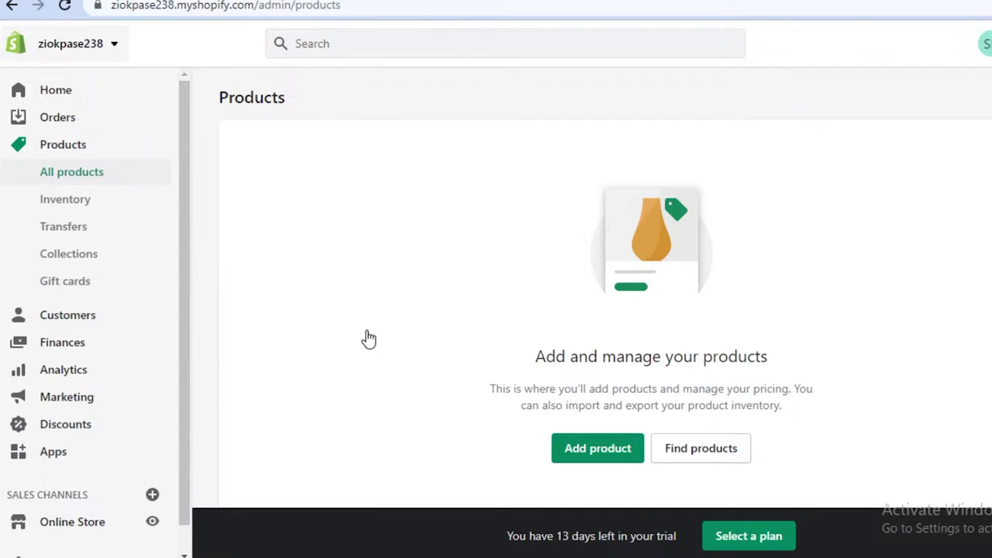
scroll(524, 334, down, 3)
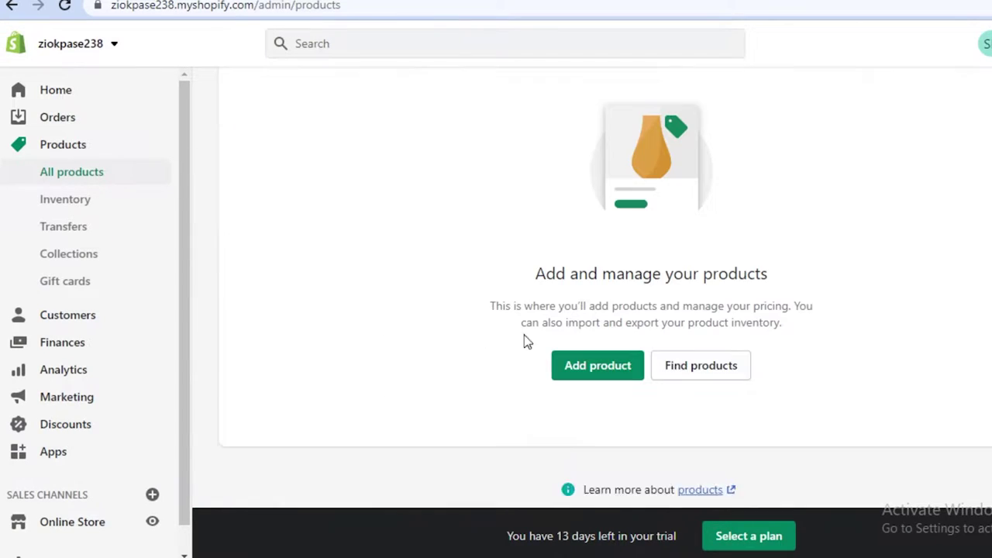
click(65, 47)
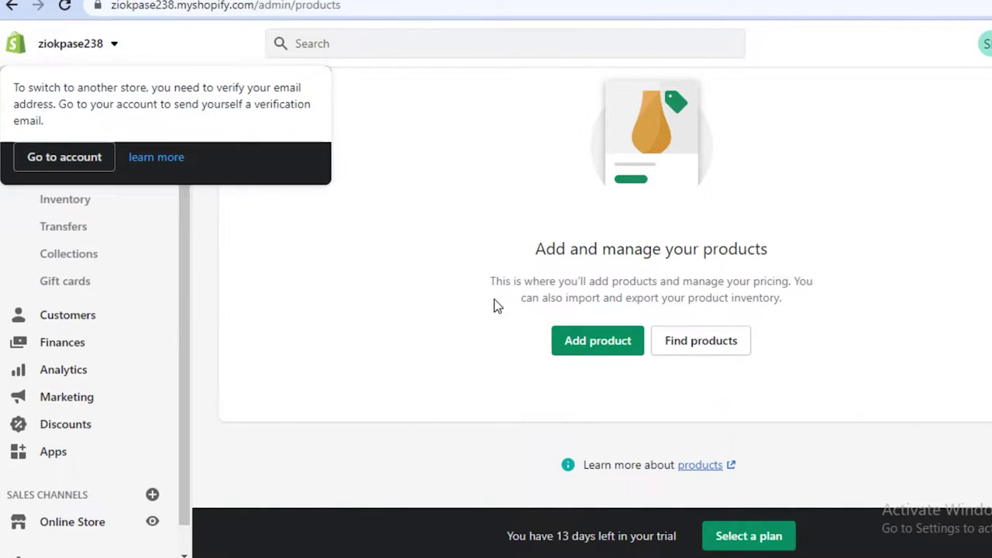
click(555, 281)
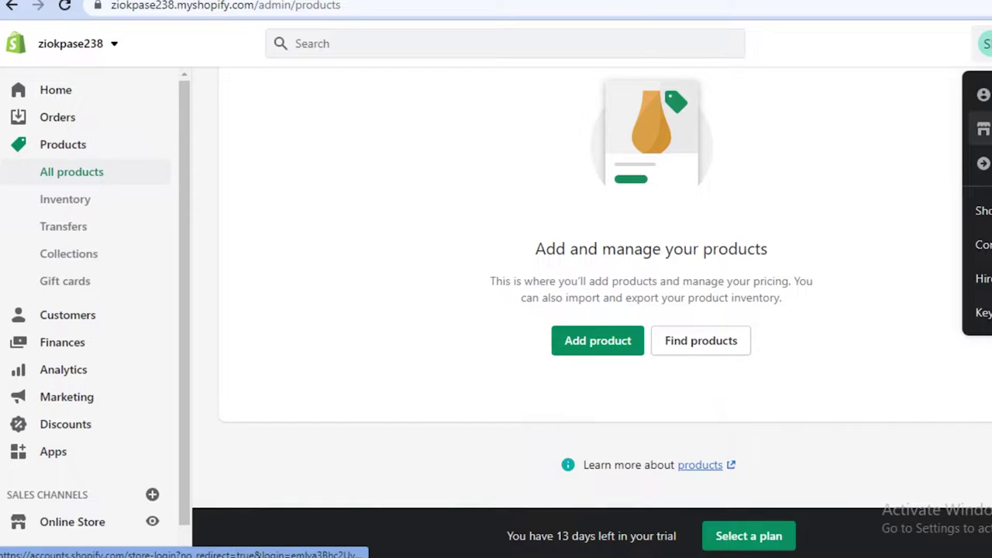
click(922, 92)
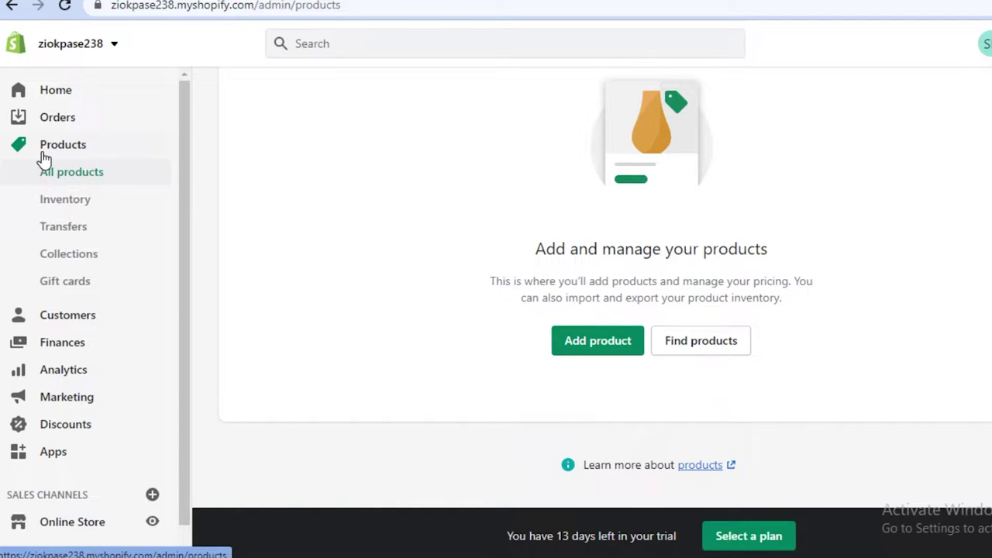
Start a new product and title it 'Counselling'
click(582, 352)
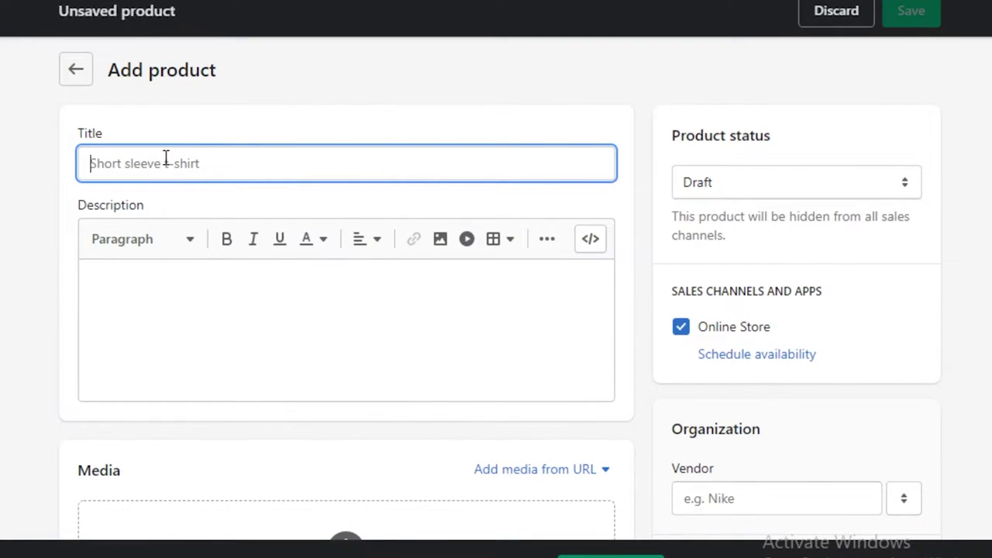
text(C)
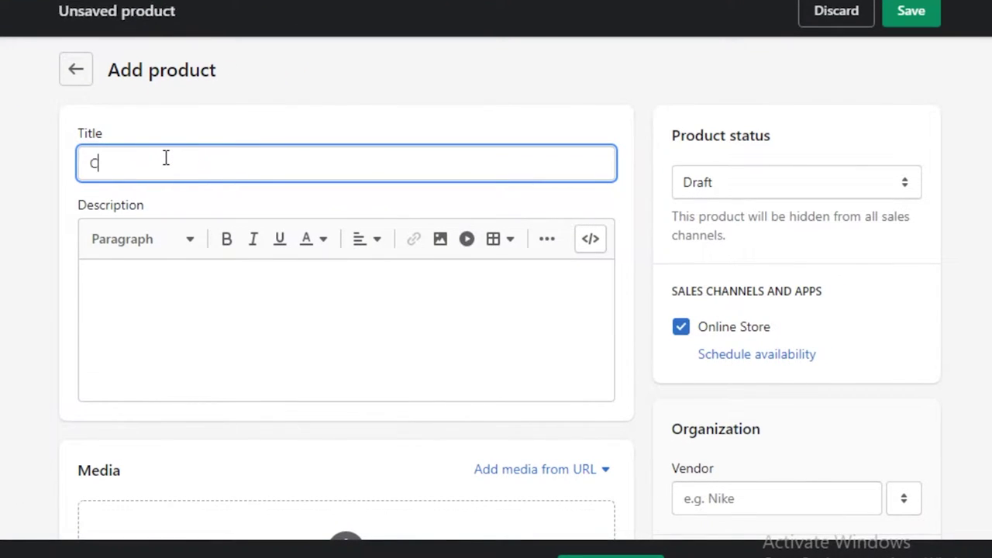
text(oun)
key(BackSpace)
key(BackSpace)
key(BackSpace)
Write the description '1 Hour Session' and 'Excluding Client History'
click(181, 341)
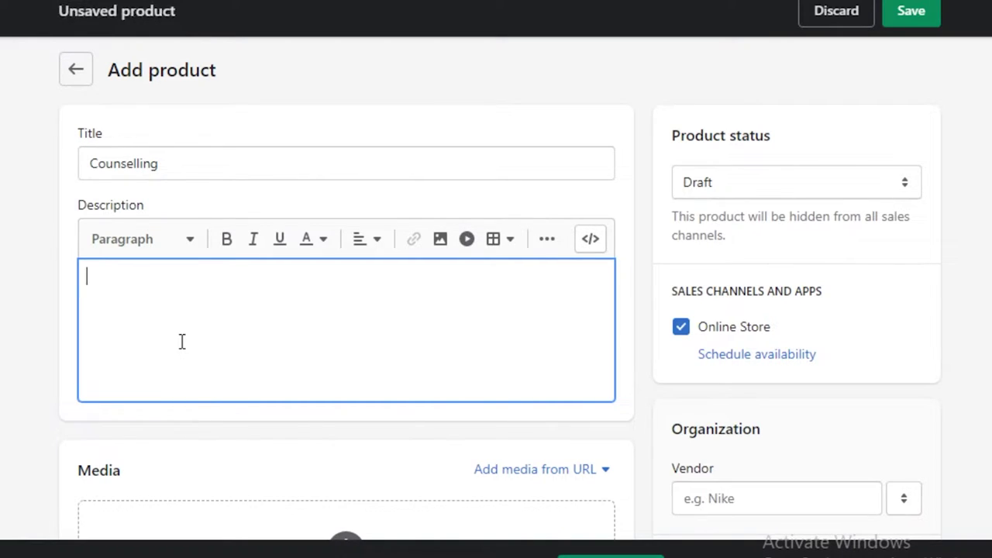
text(1 Hour Session )
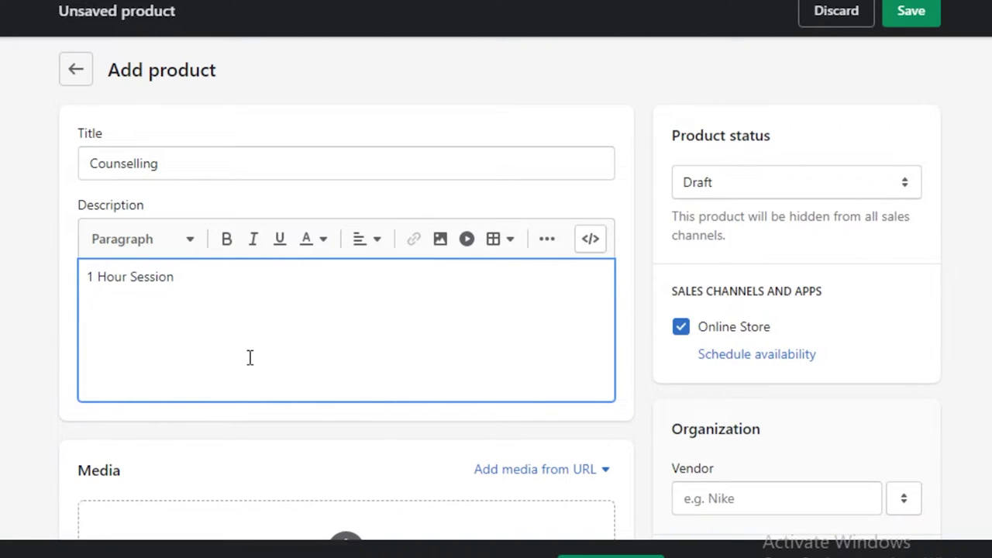
text(Excluding Cl)
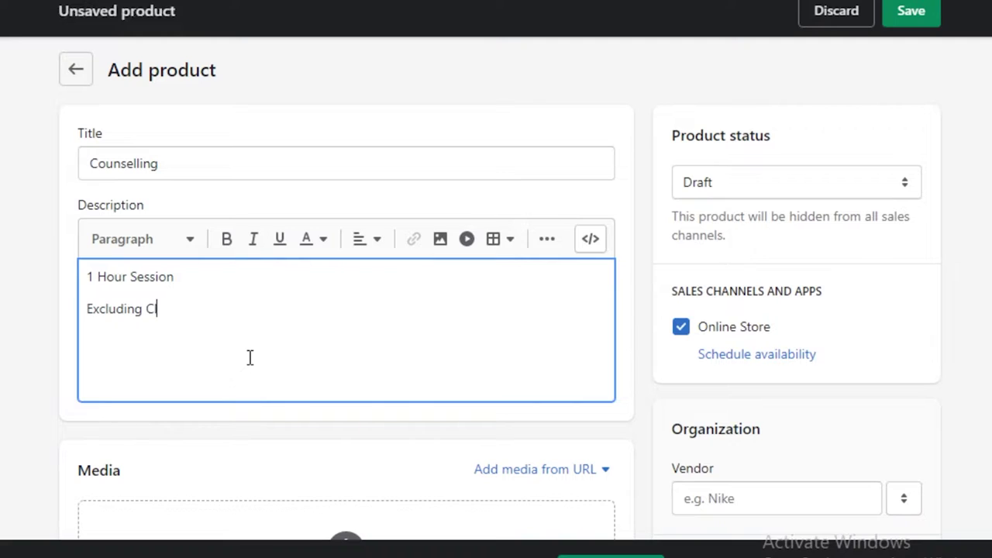
text(ient History)
scroll(346, 395, down, 4)
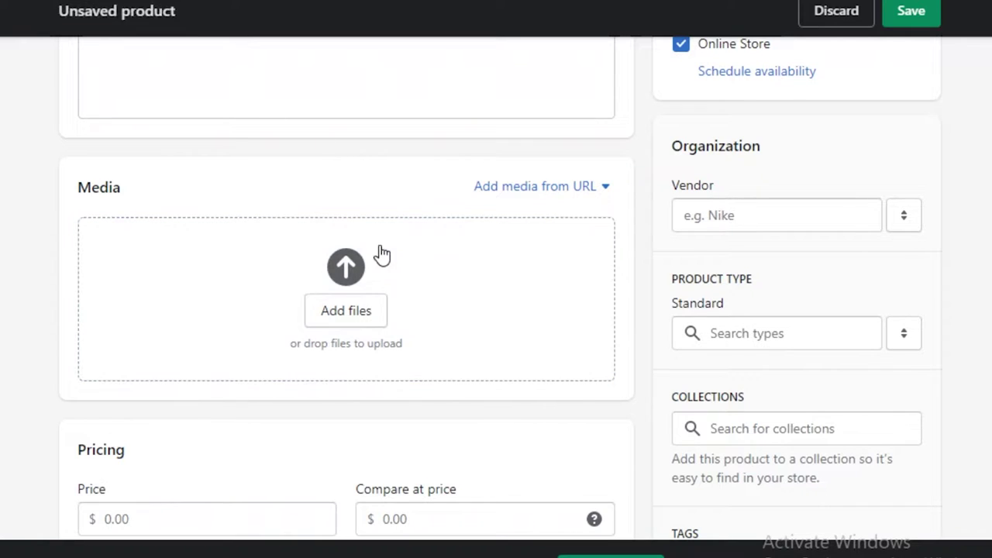
scroll(266, 221, up, 4)
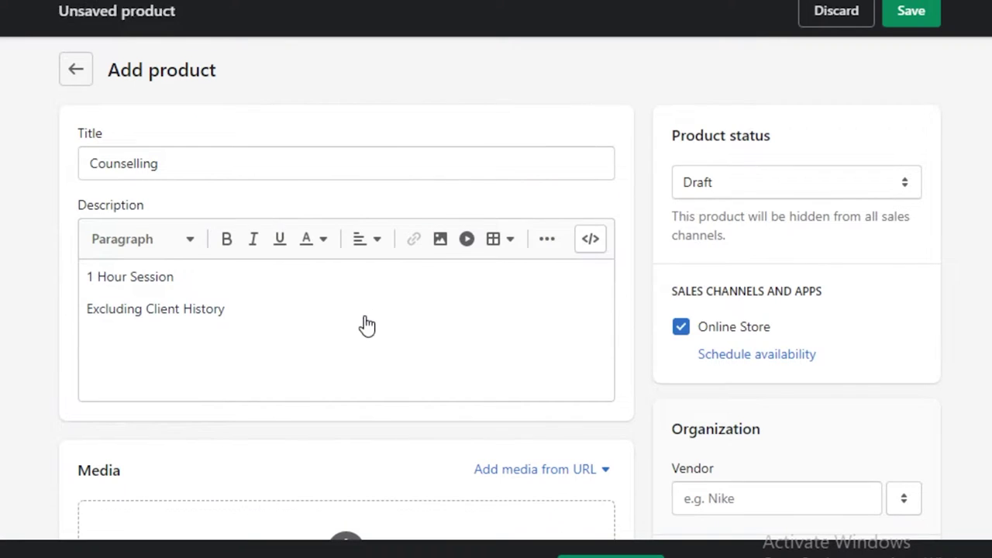
scroll(368, 325, down, 7)
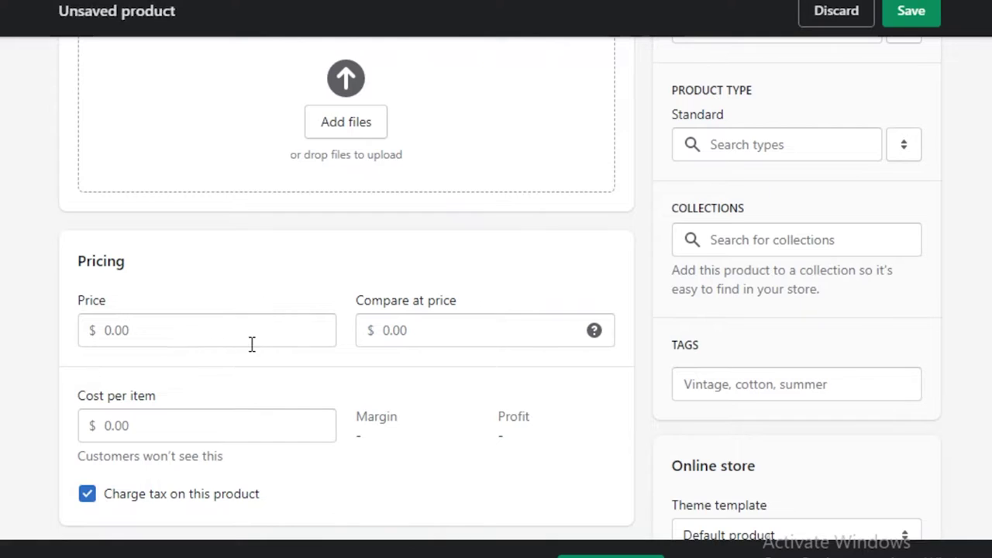
Enter 70 as the Counselling product's price so it reads $70.00
click(251, 344)
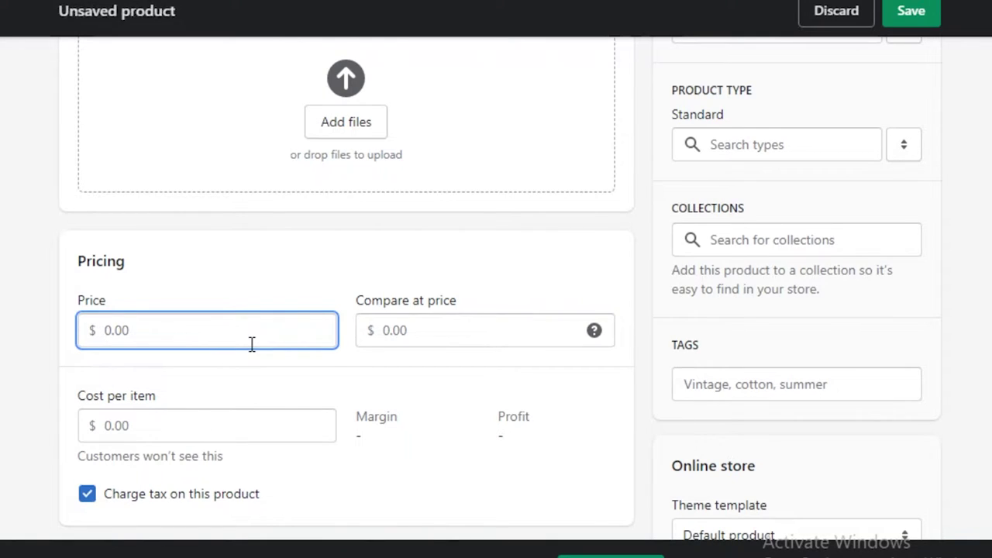
text(1)
key(BackSpace)
text(70)
click(250, 280)
scroll(250, 286, down, 4)
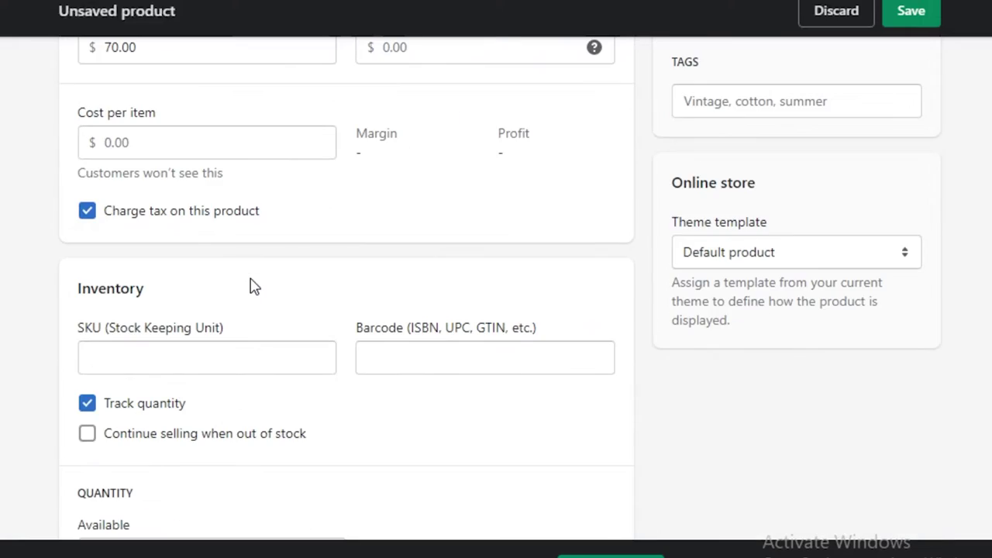
scroll(233, 274, up, 1)
scroll(172, 350, down, 2)
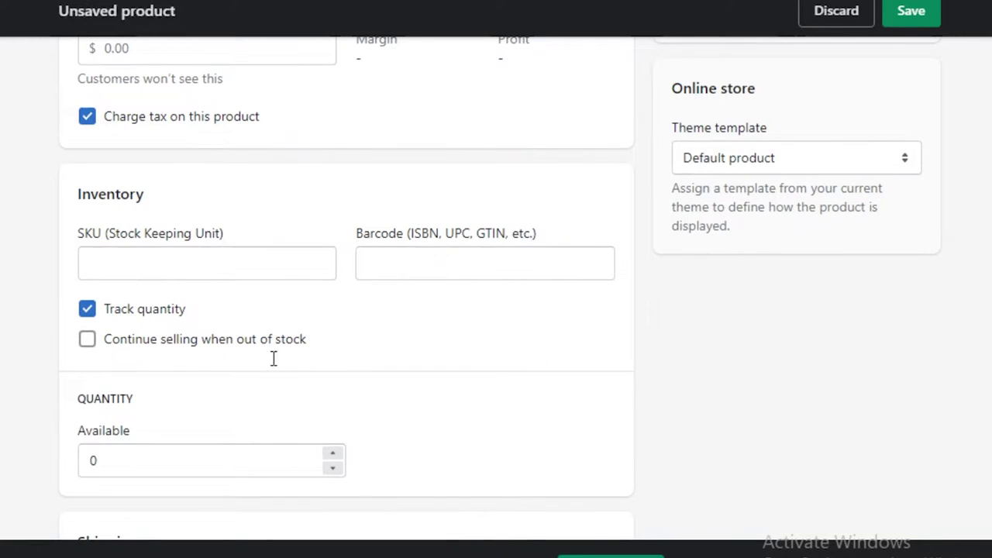
Turn off quantity tracking for the product's inventory
click(109, 311)
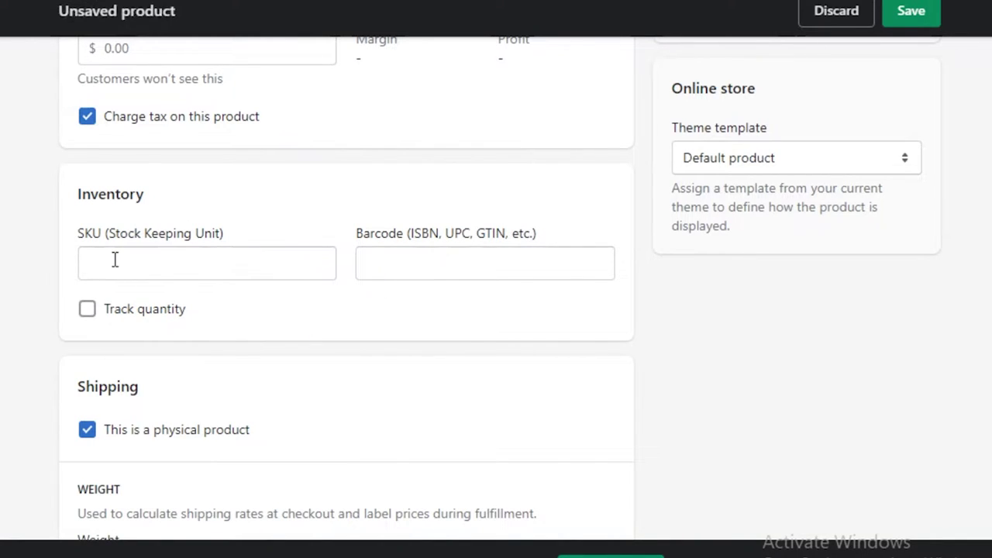
scroll(114, 259, up, 1)
scroll(120, 283, down, 1)
scroll(122, 285, down, 3)
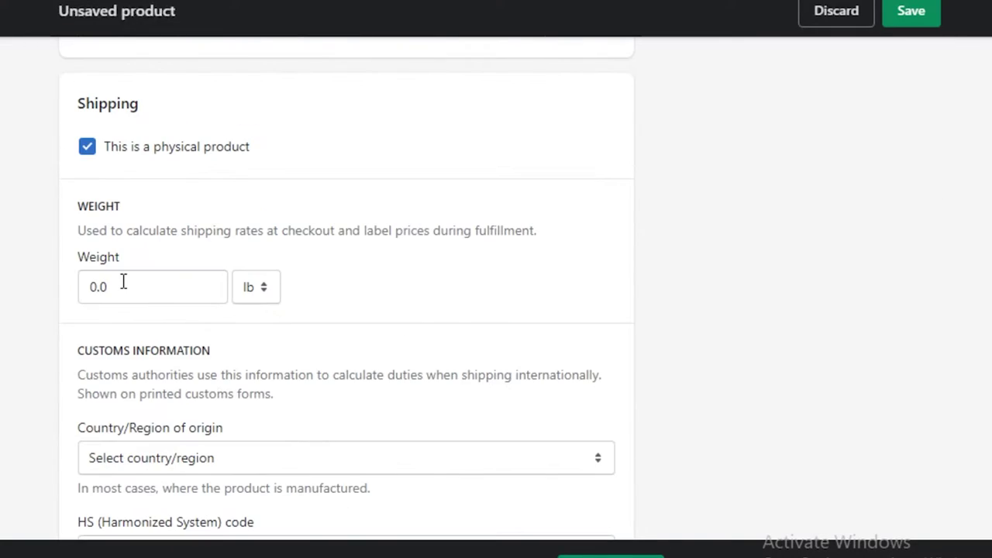
scroll(124, 282, up, 1)
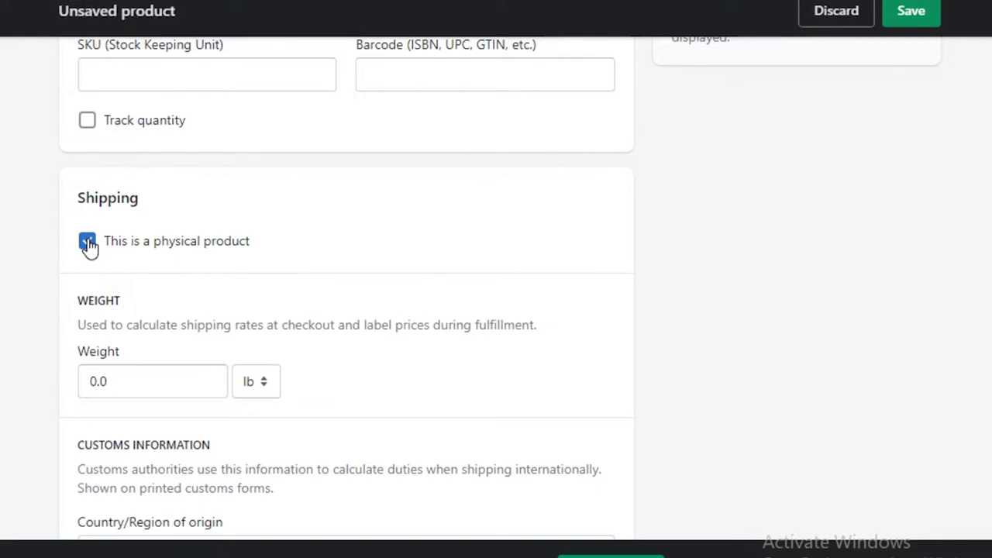
Mark Counselling as not a physical product so no shipping is required
click(86, 242)
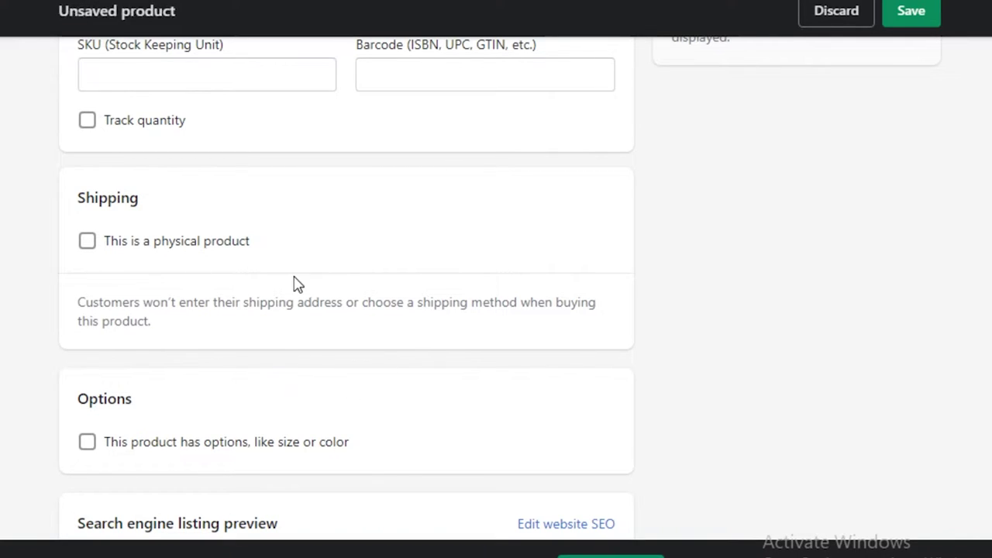
scroll(296, 284, down, 3)
scroll(296, 282, up, 3)
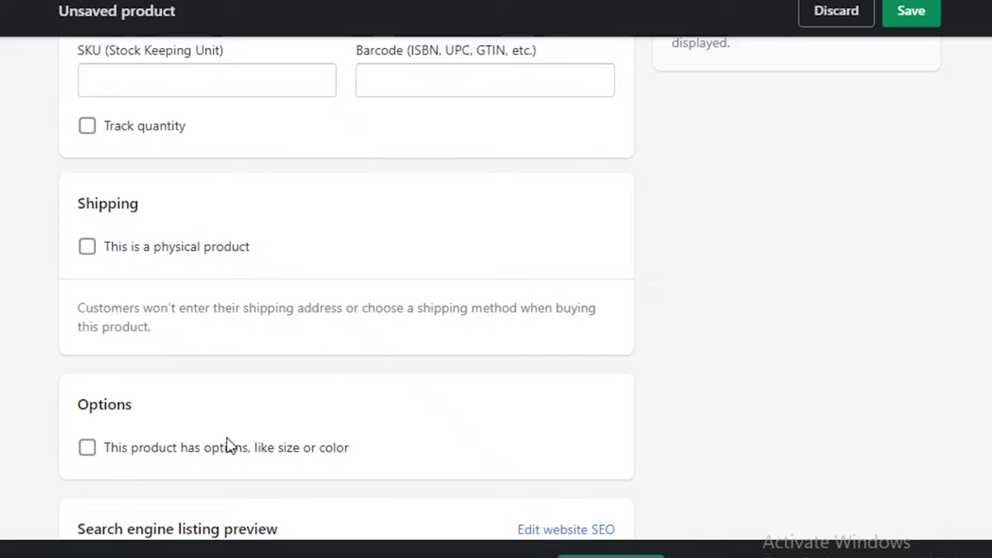
scroll(565, 400, up, 10)
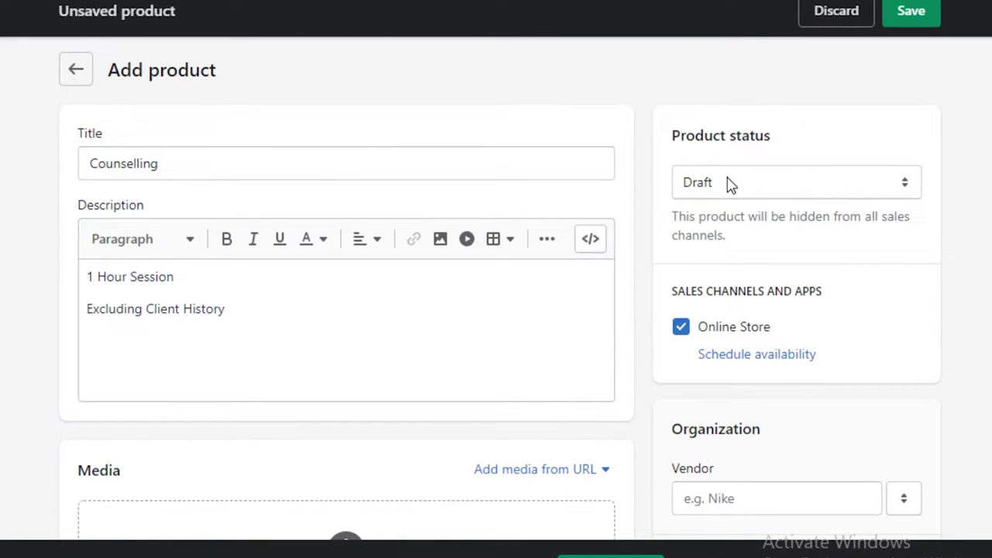
Set the Product status dropdown to Active
click(729, 190)
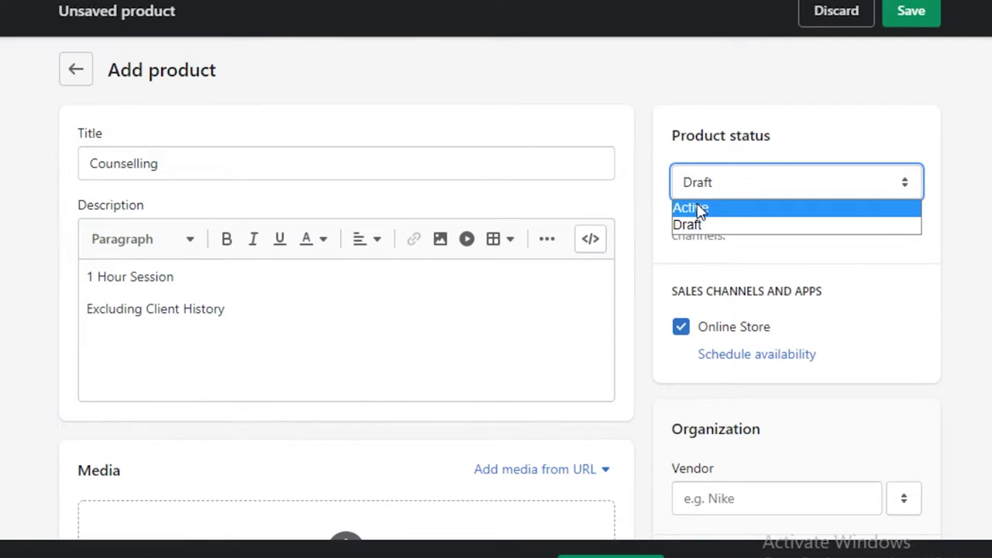
click(700, 209)
click(695, 186)
click(697, 209)
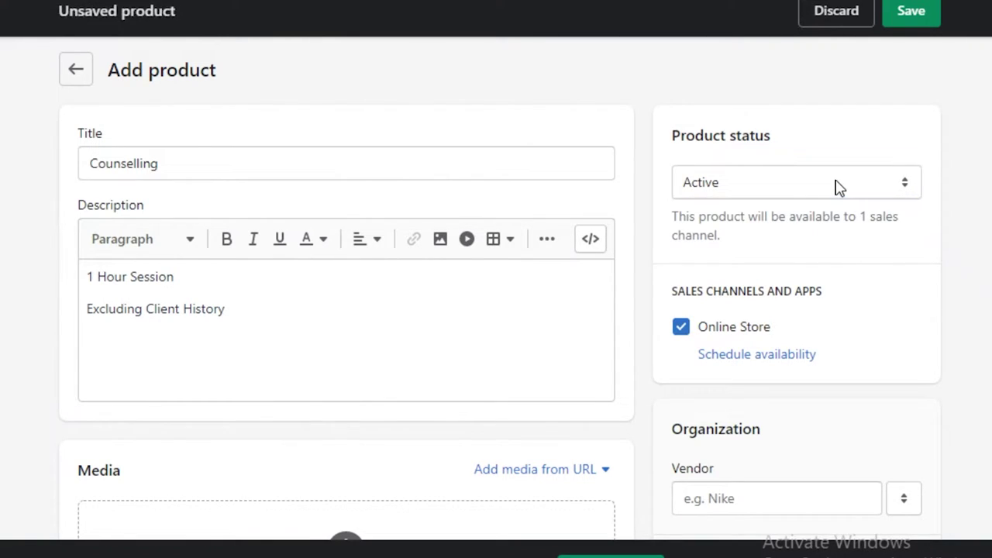
scroll(768, 372, down, 2)
Leave the Vendor and Product type fields empty after viewing their suggestions
scroll(761, 389, down, 2)
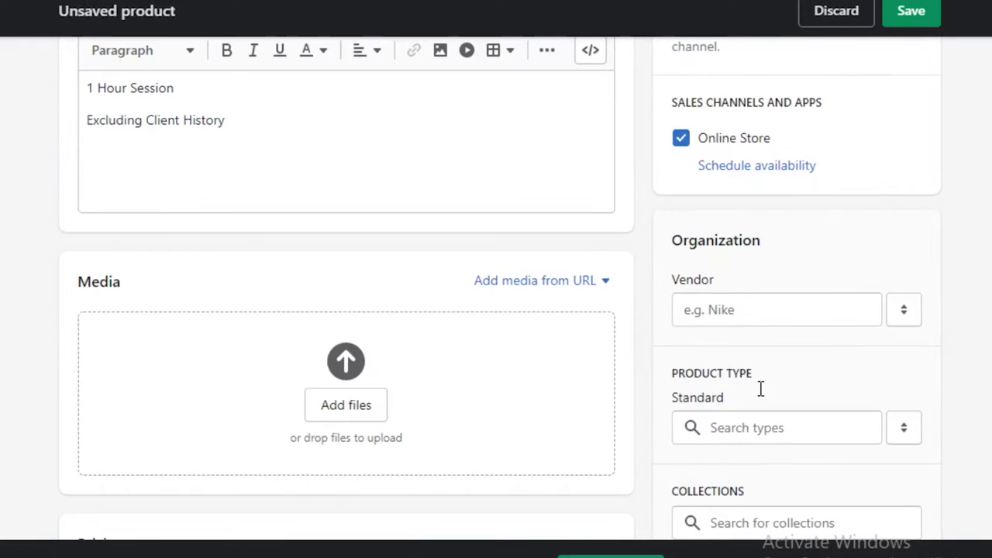
click(781, 313)
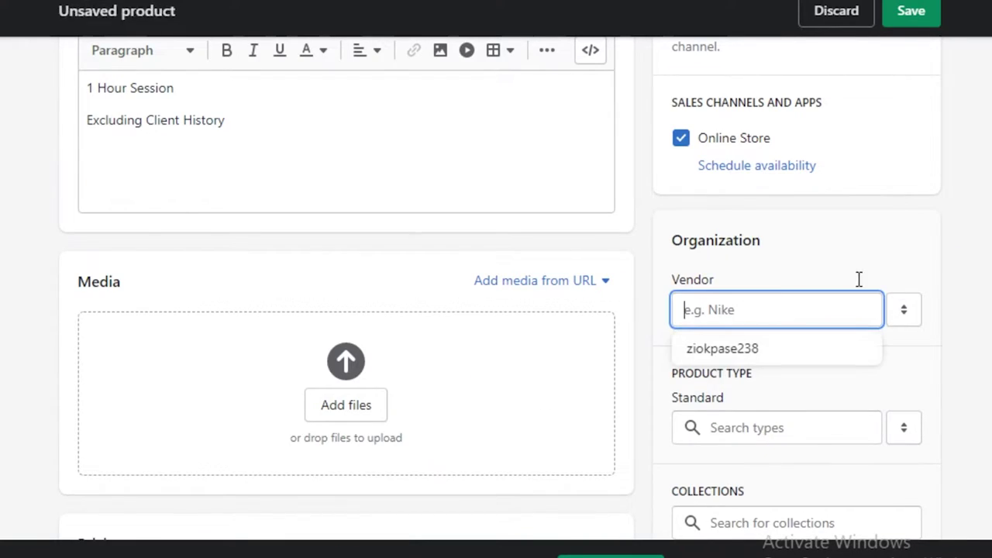
click(986, 310)
click(744, 305)
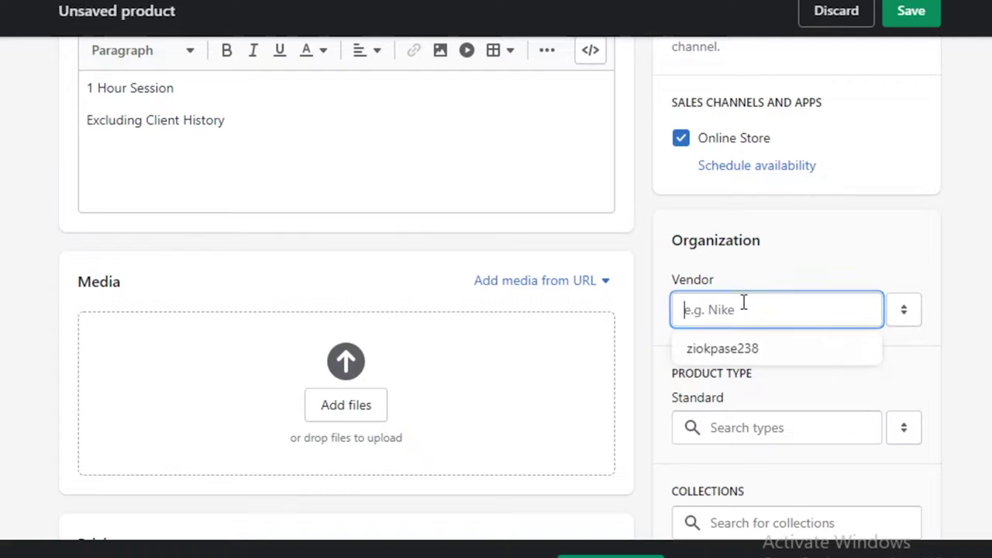
click(903, 275)
scroll(863, 365, down, 5)
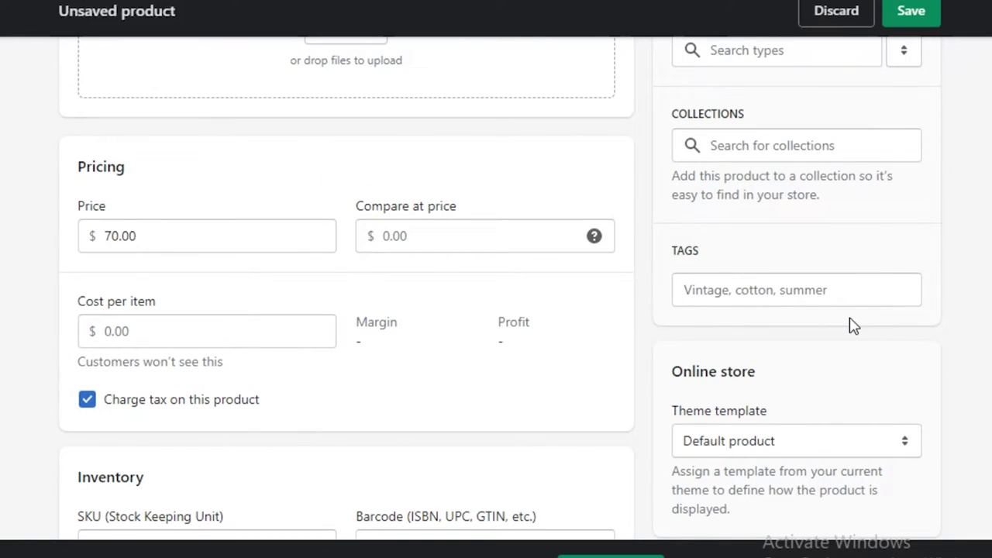
scroll(822, 295, up, 3)
click(786, 243)
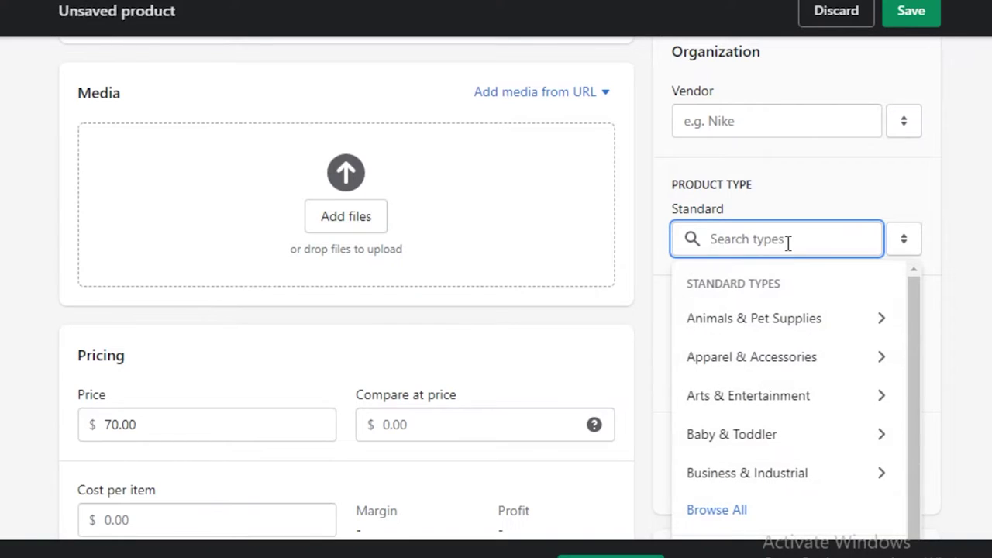
scroll(769, 370, down, 1)
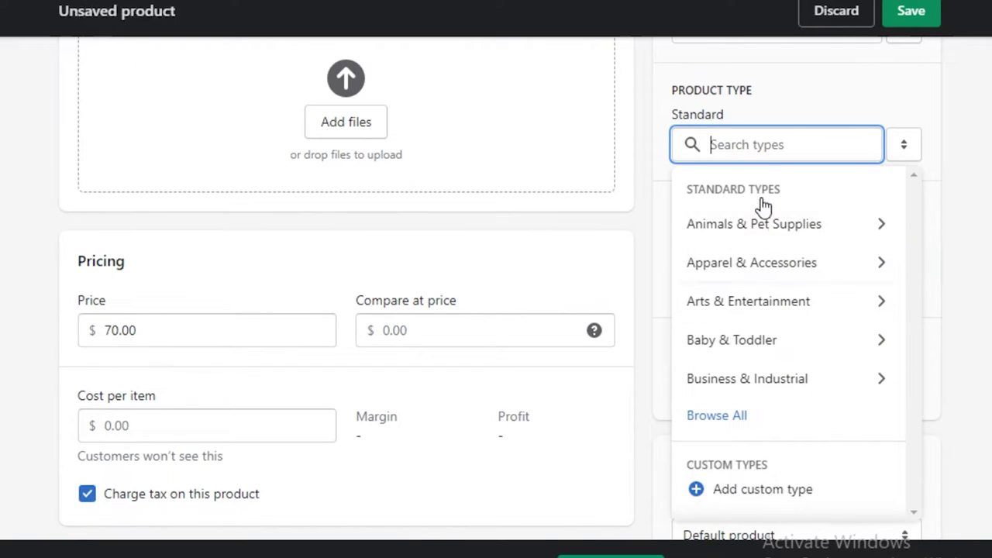
click(960, 161)
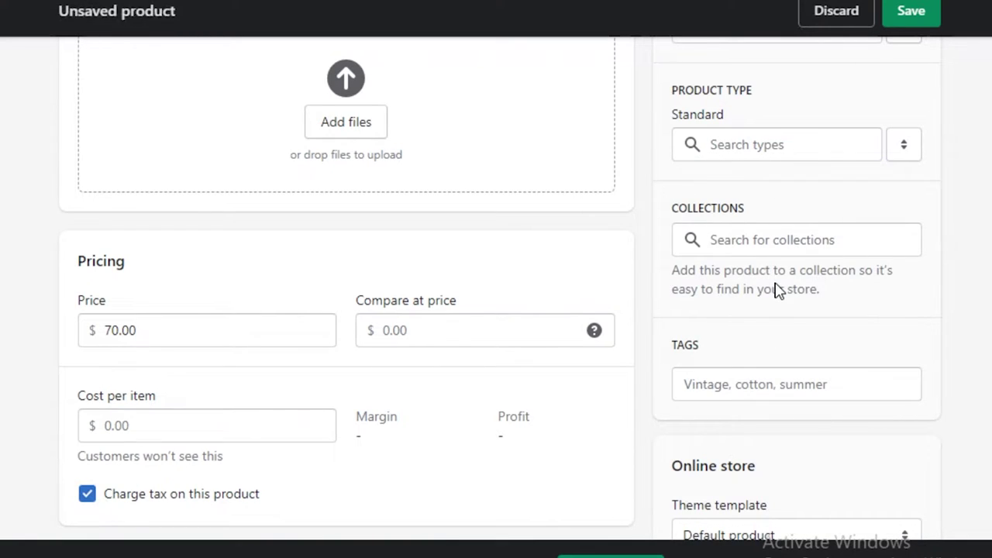
scroll(776, 283, down, 3)
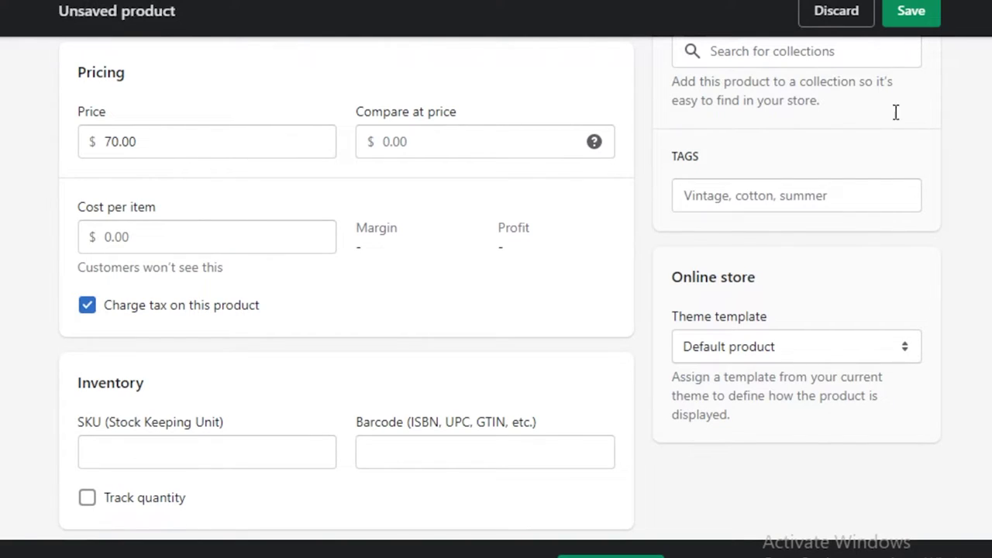
Keep the Default product theme template and save the Counselling product
click(837, 360)
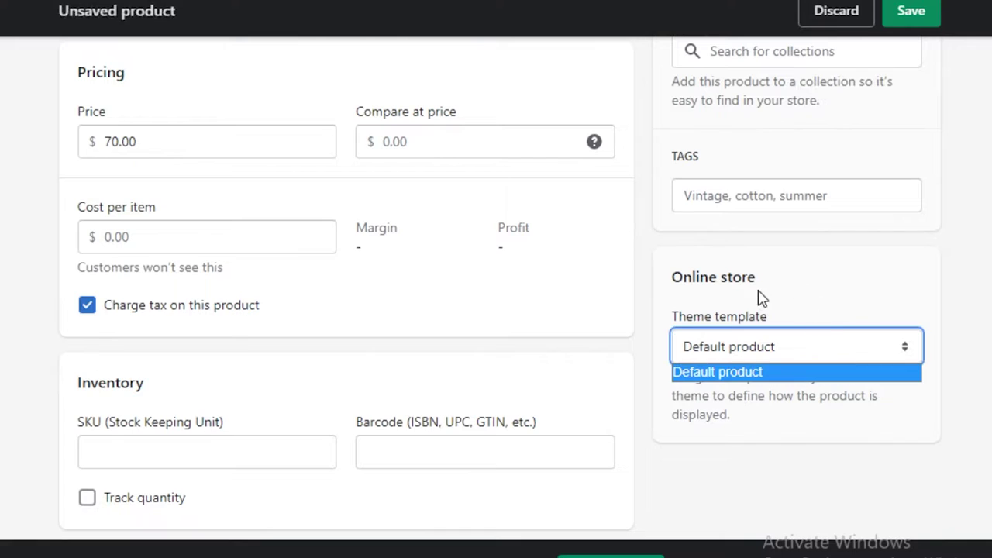
click(711, 269)
click(753, 348)
click(794, 264)
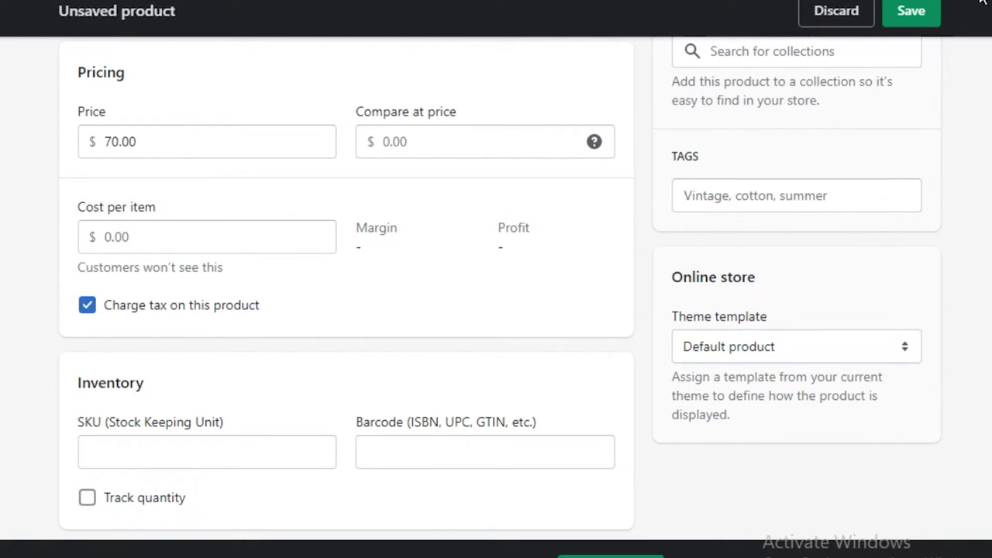
click(918, 13)
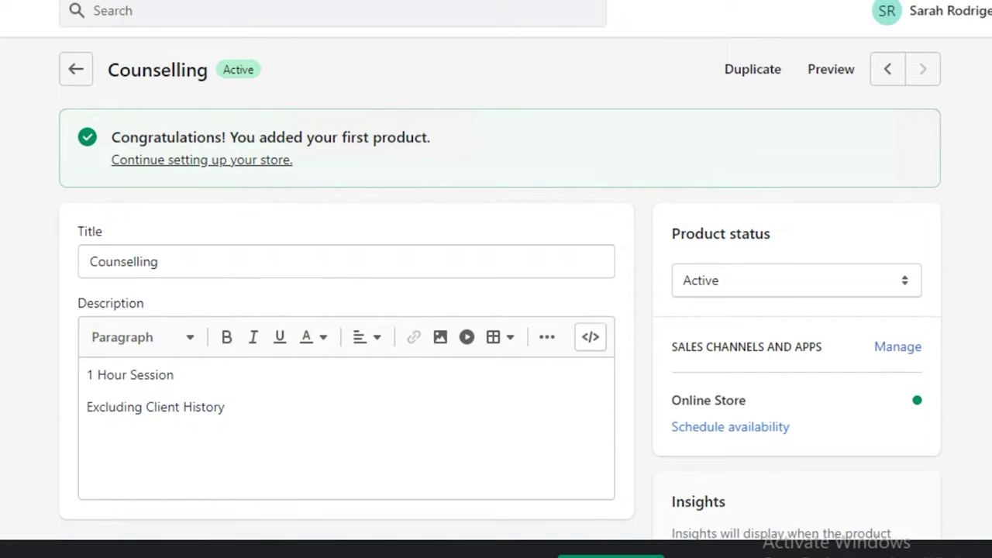
Return to All products, where Counselling is listed Active with inventory not tracked
click(75, 69)
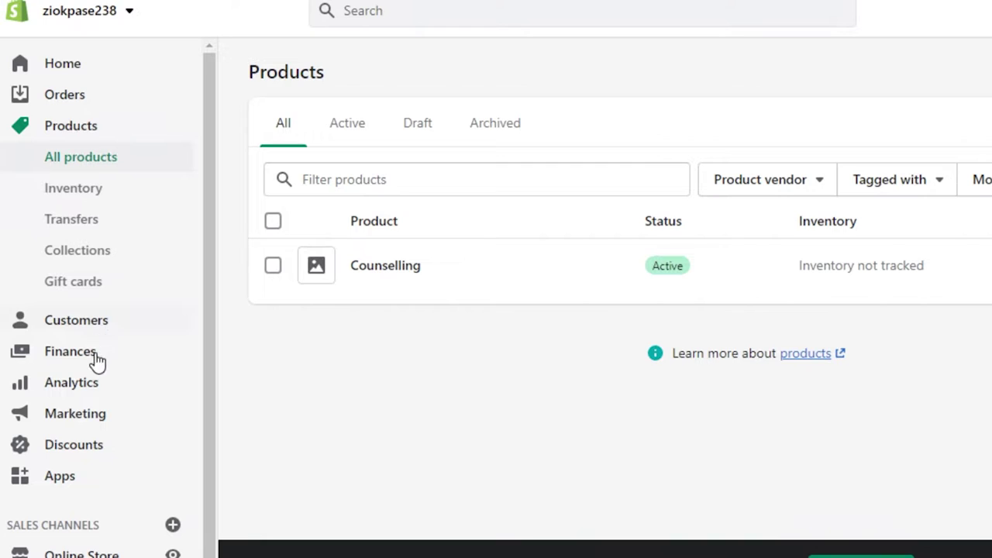
scroll(96, 360, down, 1)
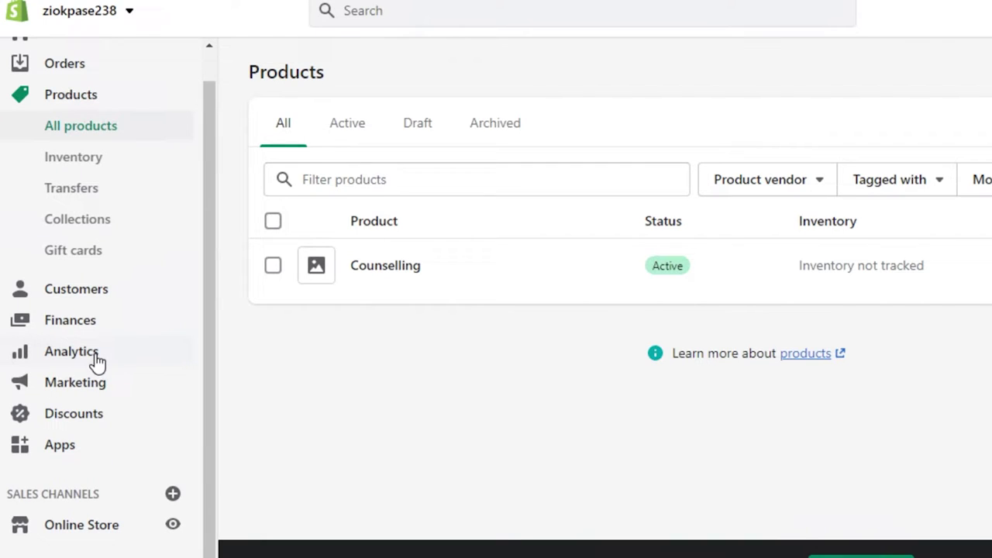
Open Online Store > Themes, showing Simple as the current theme
click(93, 527)
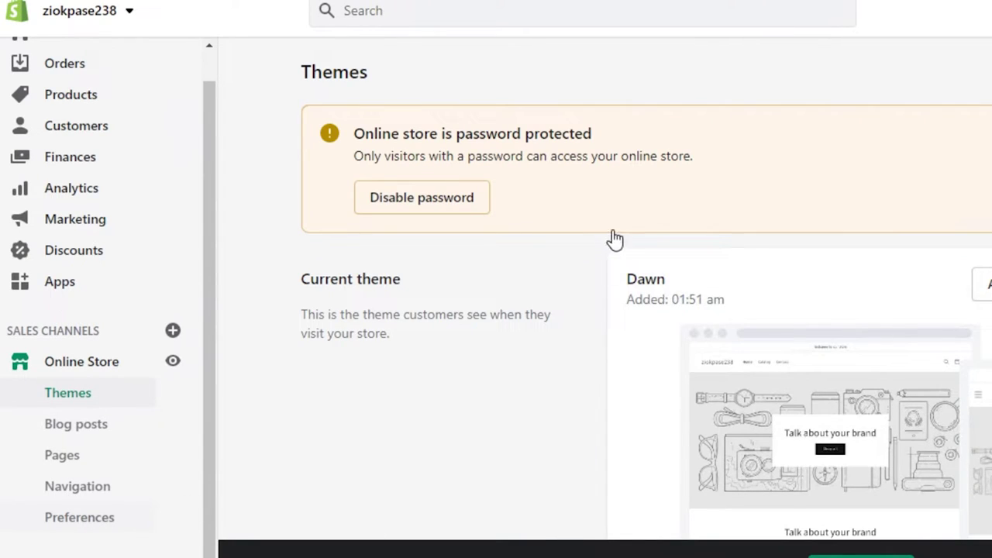
scroll(621, 235, down, 5)
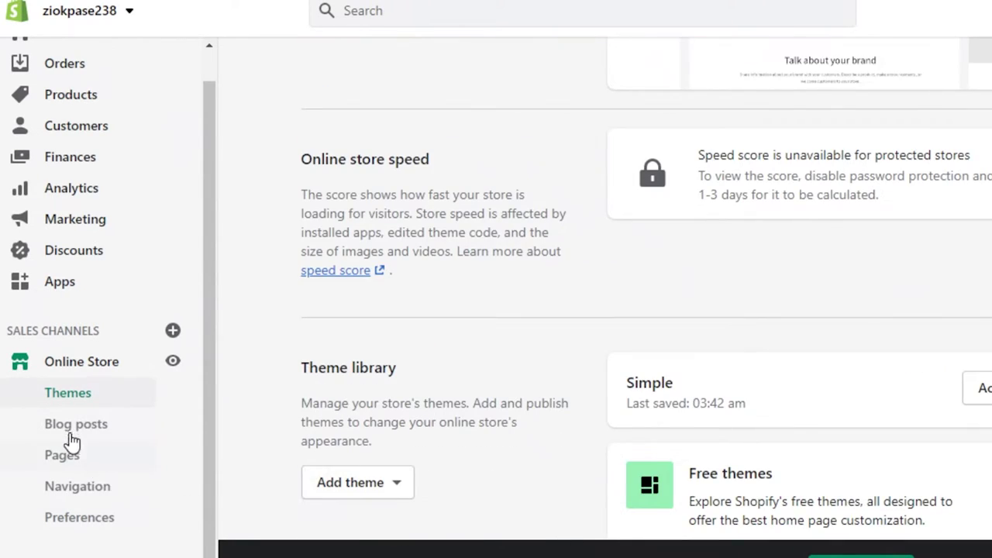
scroll(791, 310, down, 1)
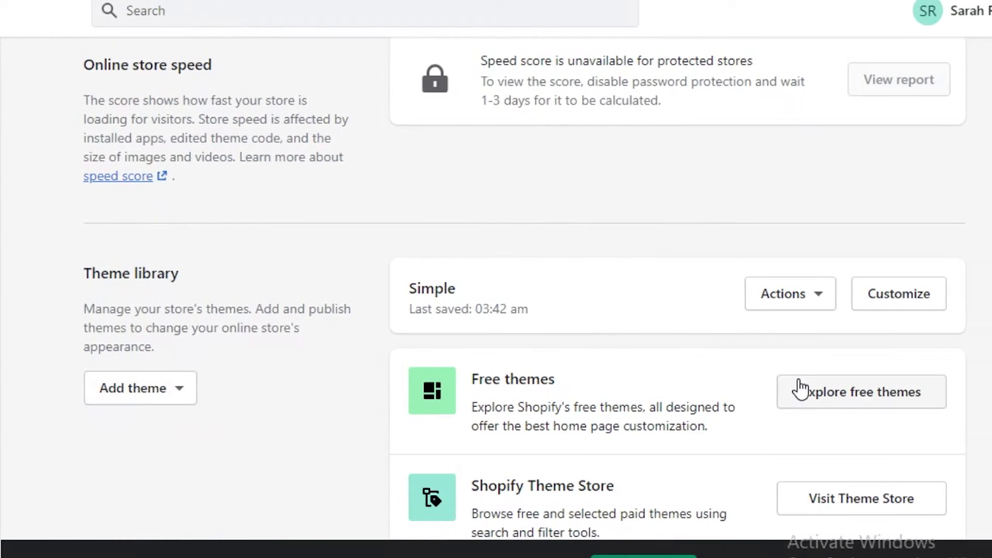
scroll(801, 390, down, 1)
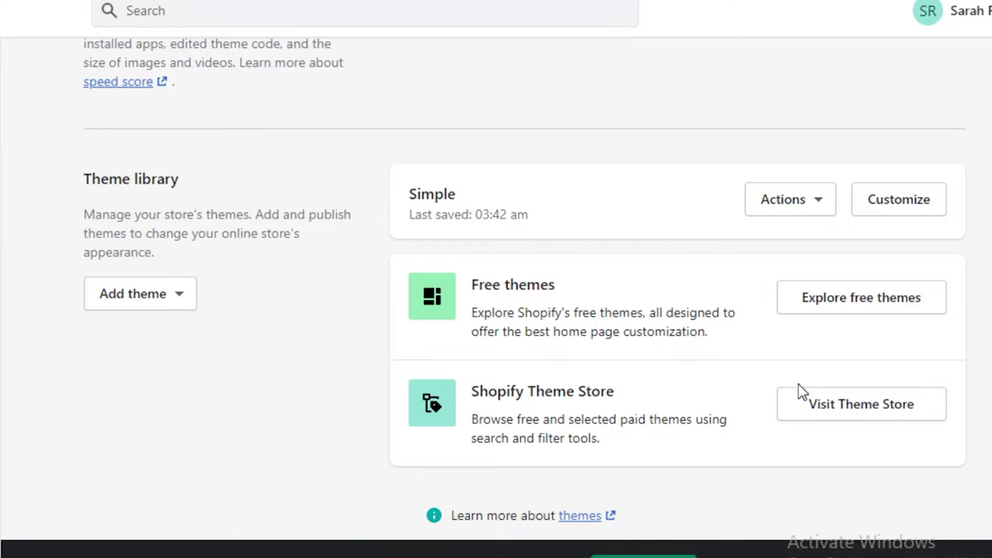
Visit the Shopify Theme Store link and scroll through the Theme library area
click(850, 411)
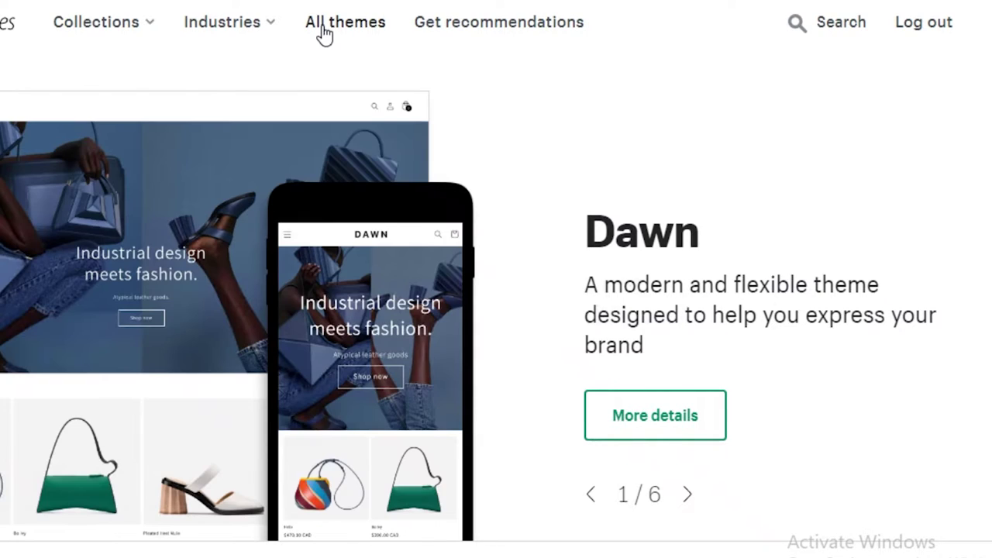
scroll(940, 425, down, 3)
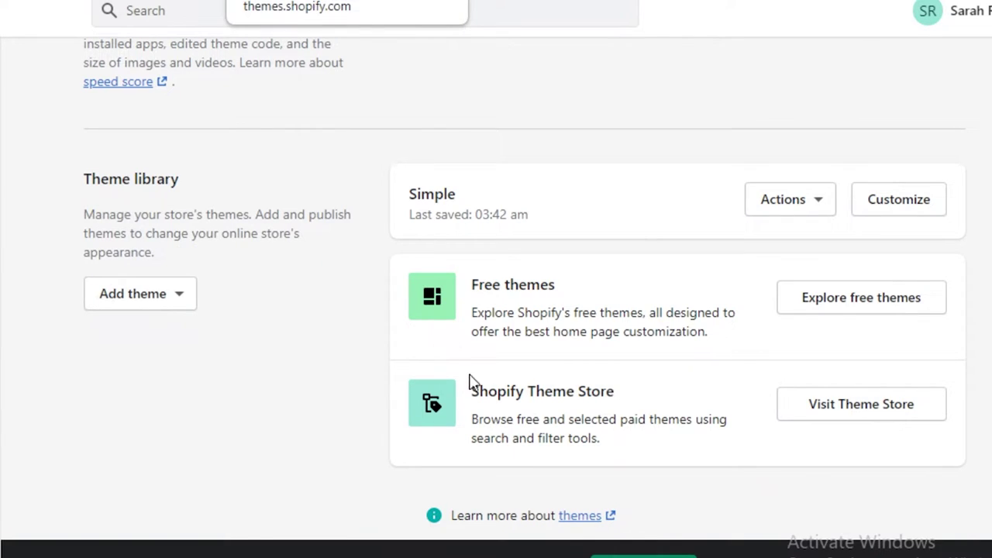
scroll(638, 379, down, 1)
scroll(640, 335, up, 1)
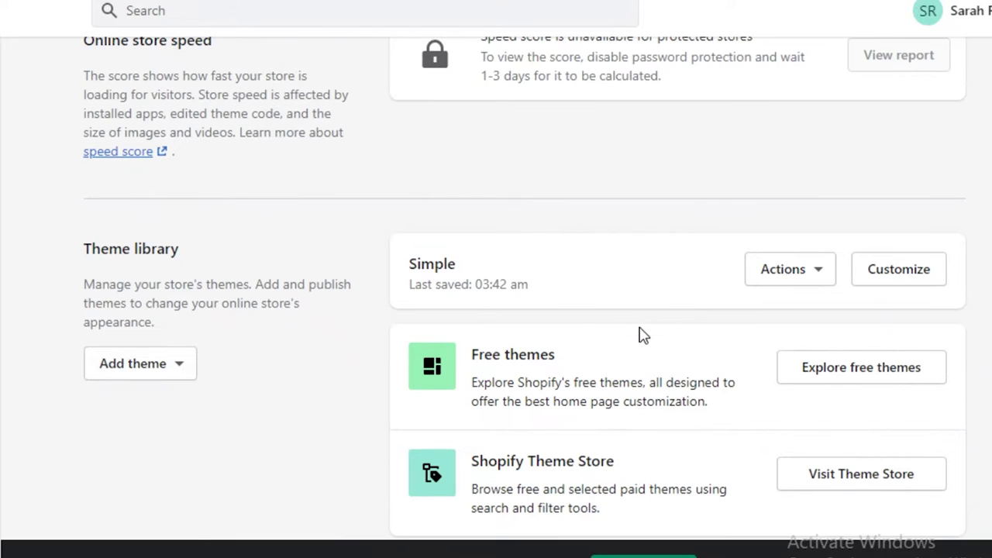
scroll(640, 335, down, 1)
scroll(640, 335, up, 2)
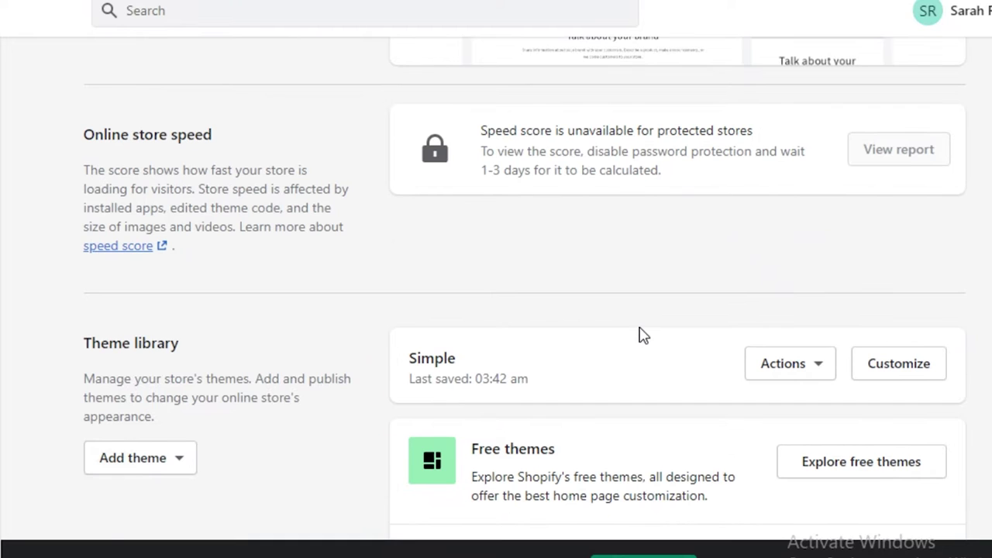
scroll(640, 335, down, 2)
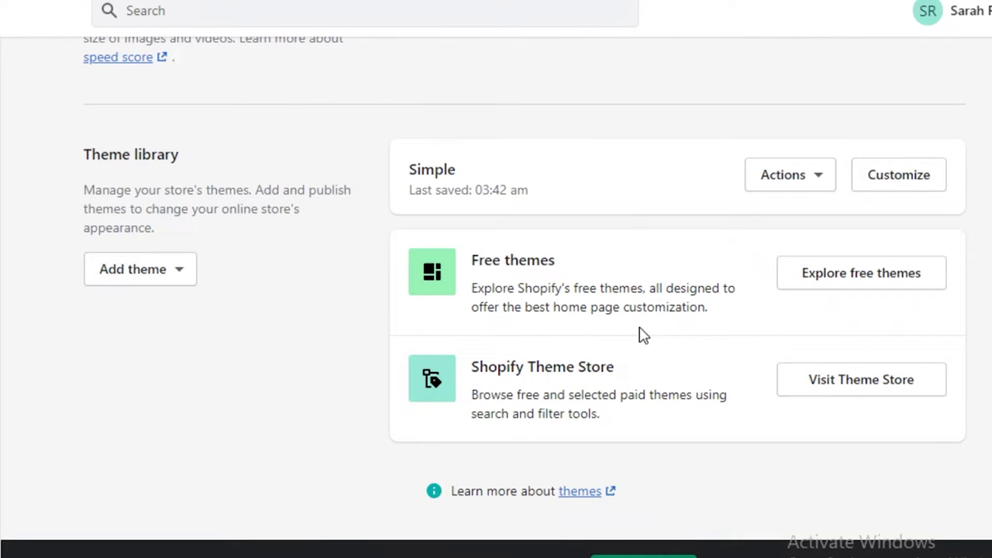
From the free themes gallery, add Debut to the theme library and check its Actions menu
click(841, 279)
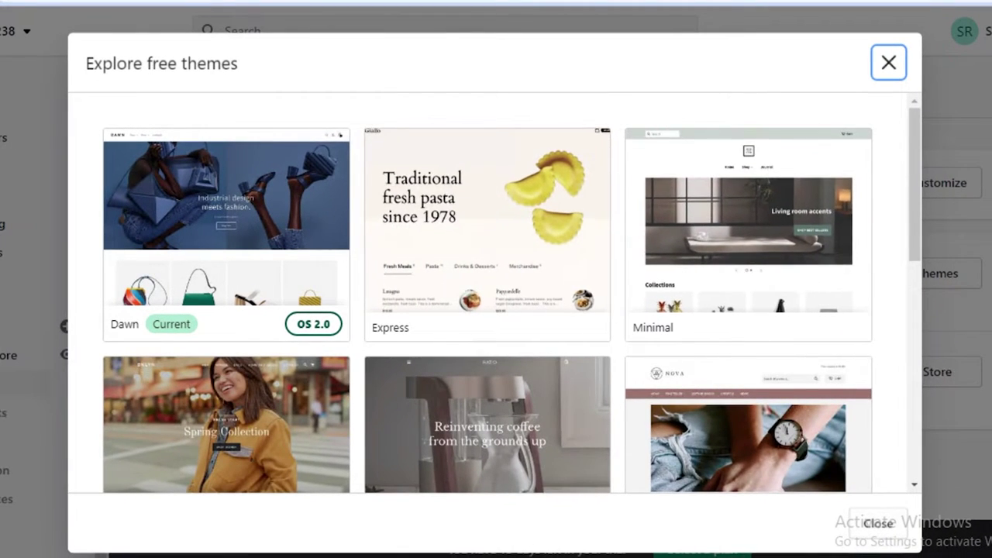
scroll(534, 336, down, 7)
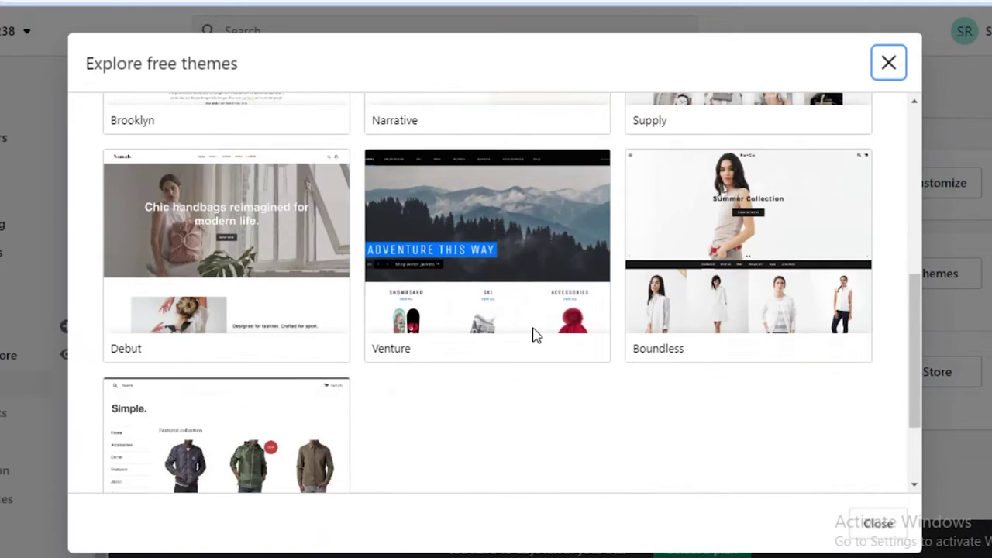
scroll(534, 336, up, 8)
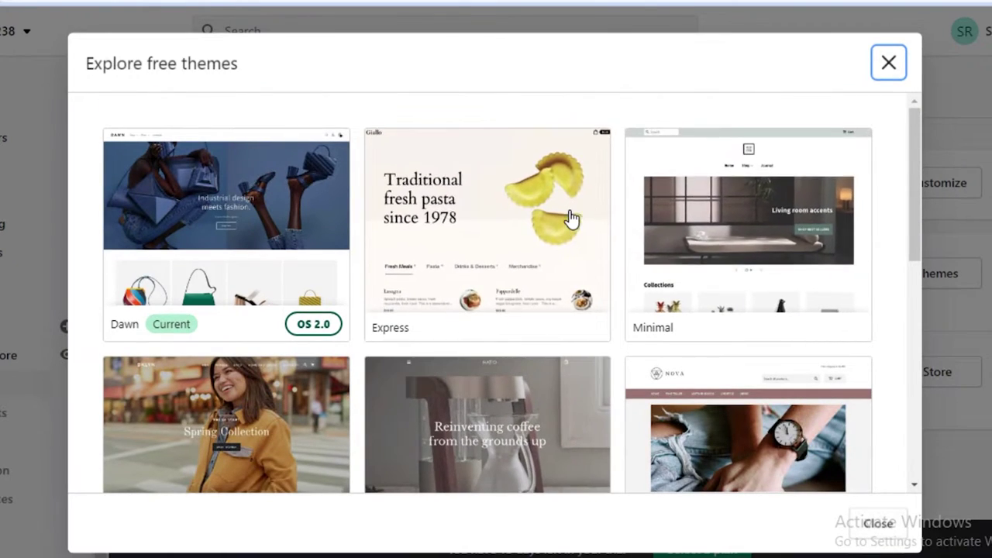
scroll(571, 221, down, 2)
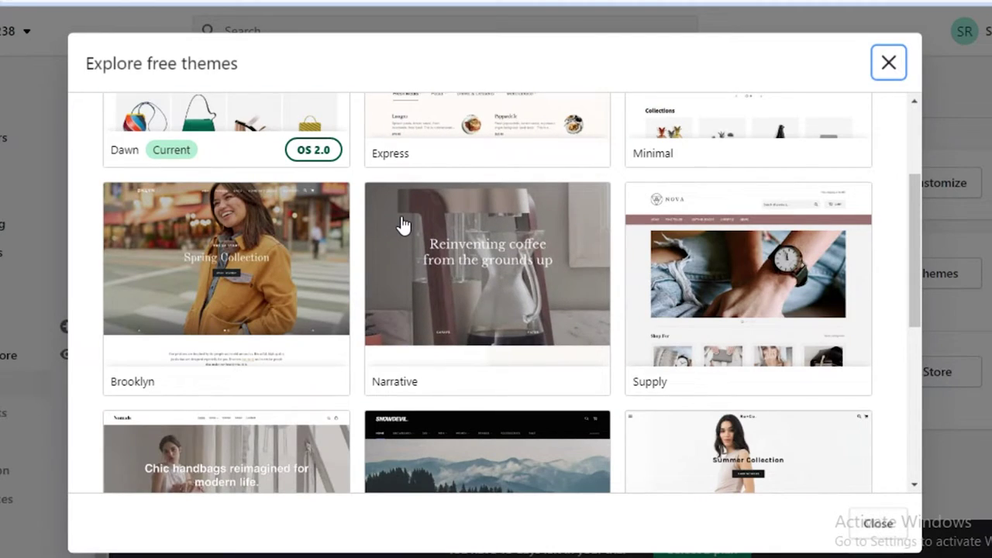
scroll(401, 224, down, 3)
scroll(364, 241, up, 1)
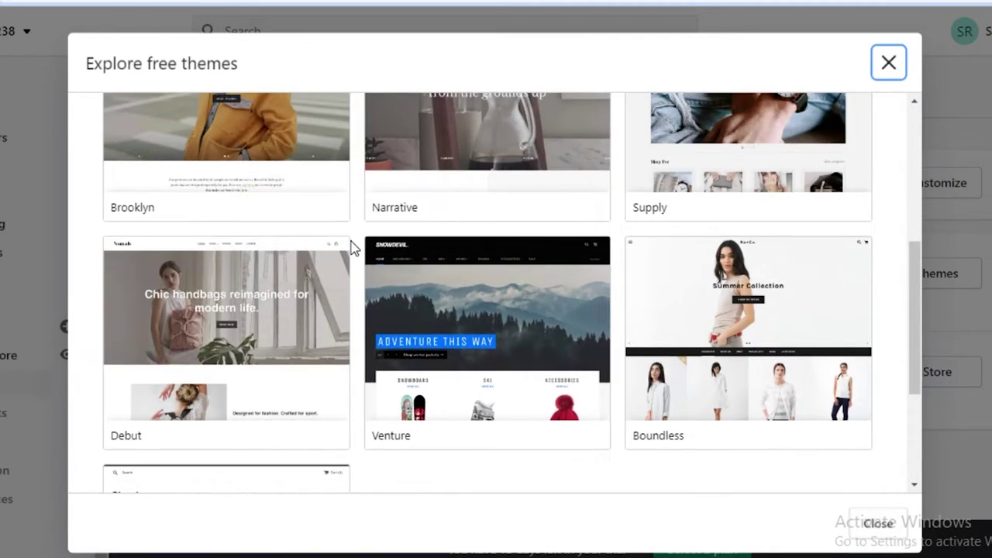
scroll(351, 247, down, 1)
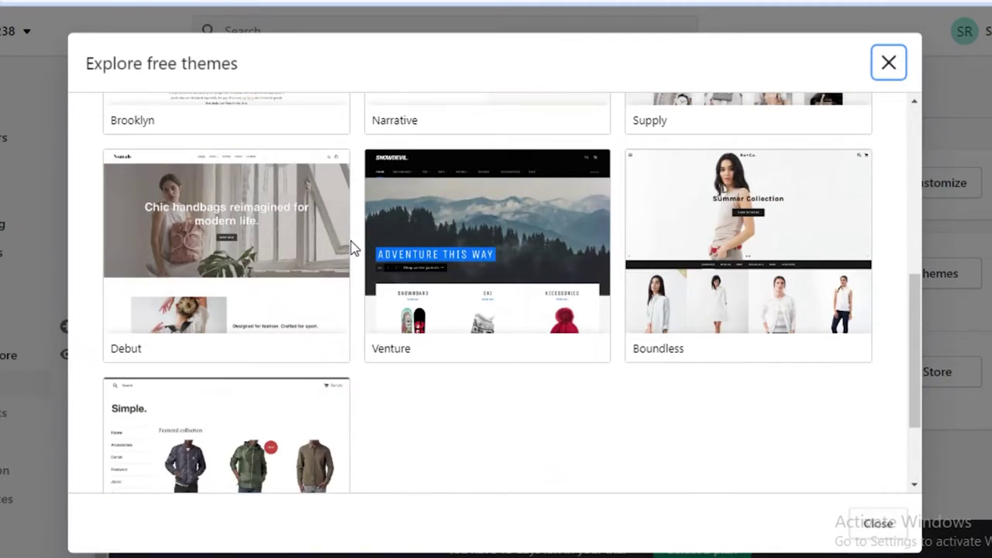
click(244, 215)
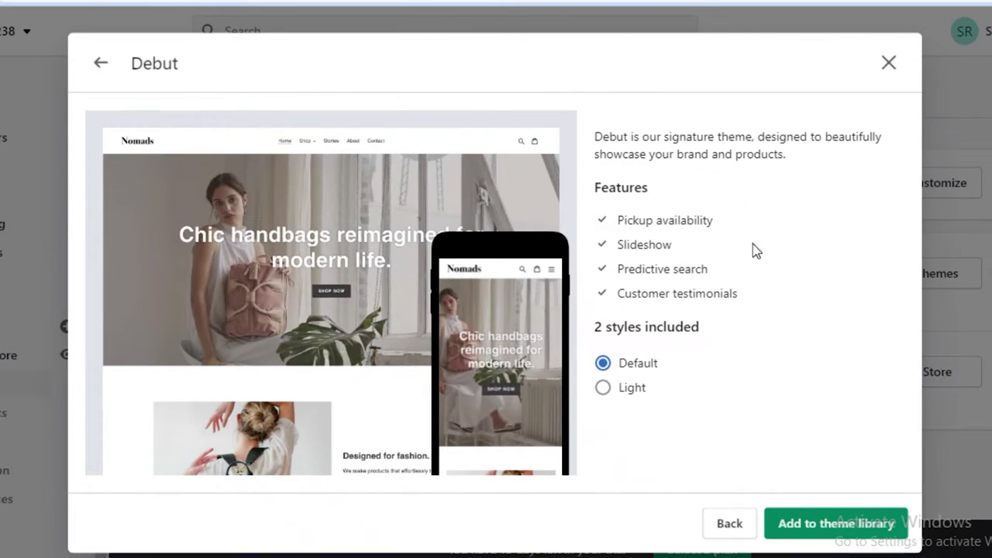
click(816, 531)
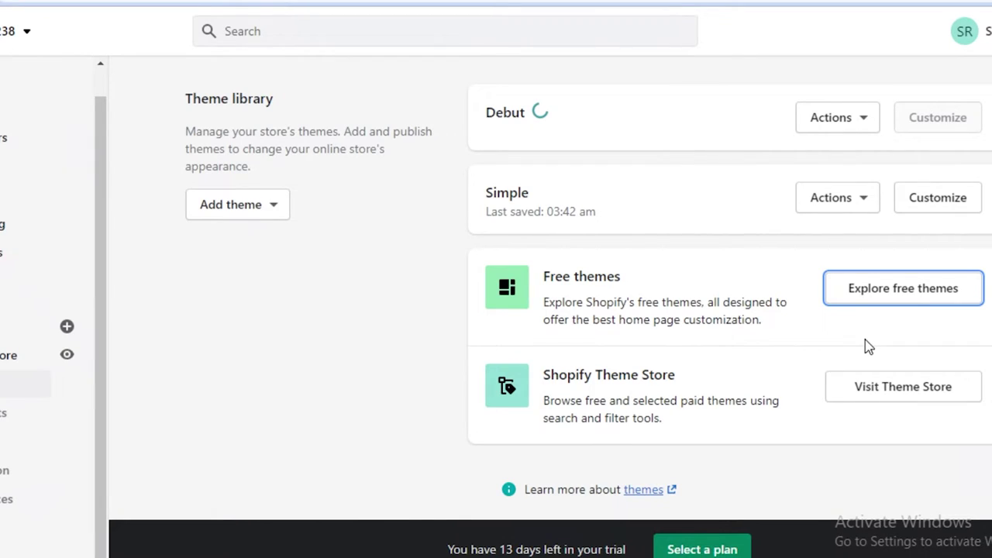
click(837, 117)
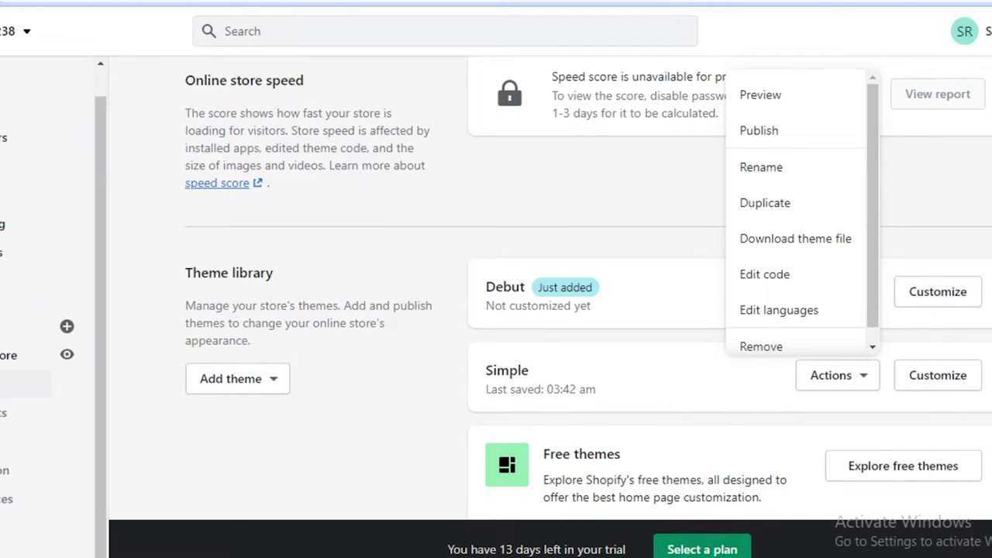
Launch the Debut theme editor and scroll through its Home page sections, such as Testimonials
click(974, 299)
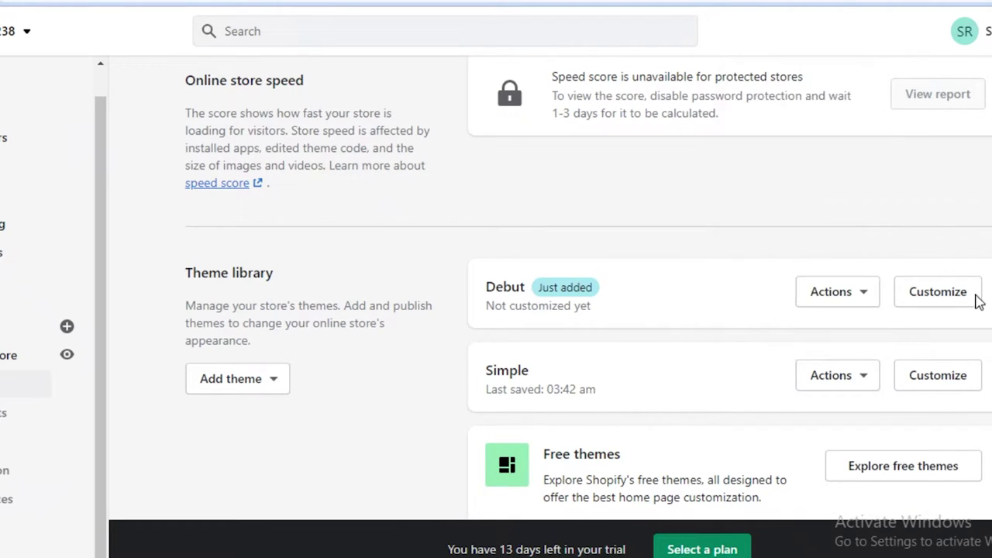
click(974, 299)
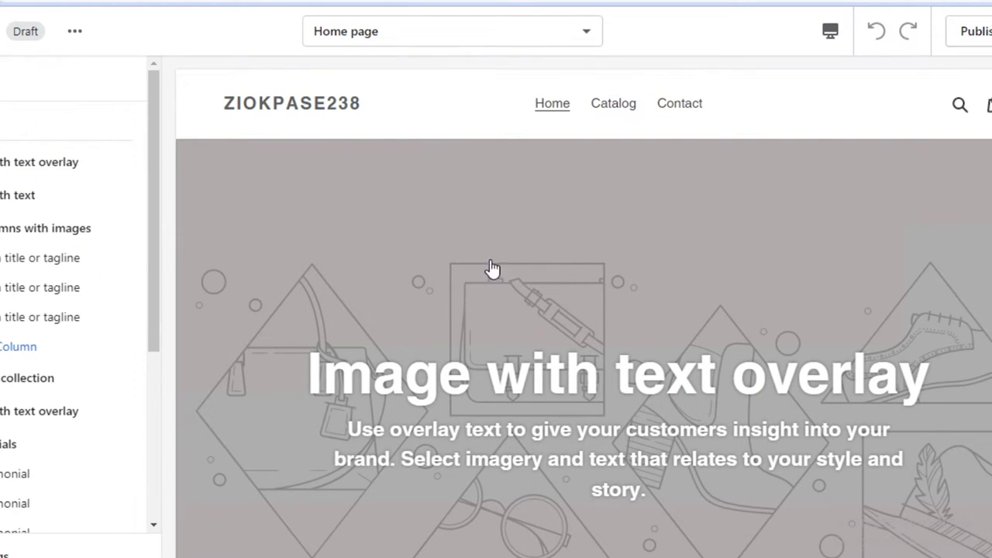
scroll(365, 285, down, 2)
scroll(364, 274, up, 2)
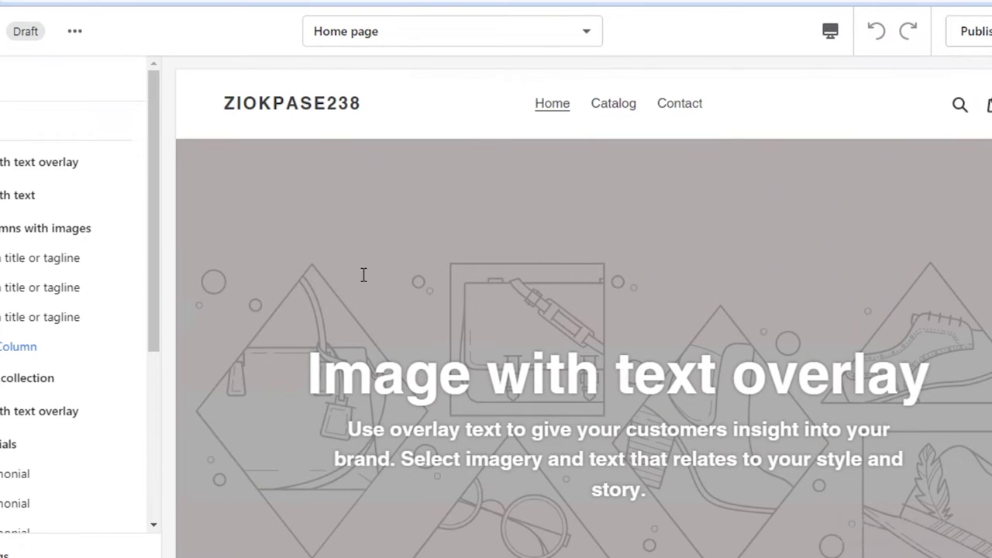
scroll(364, 282, down, 5)
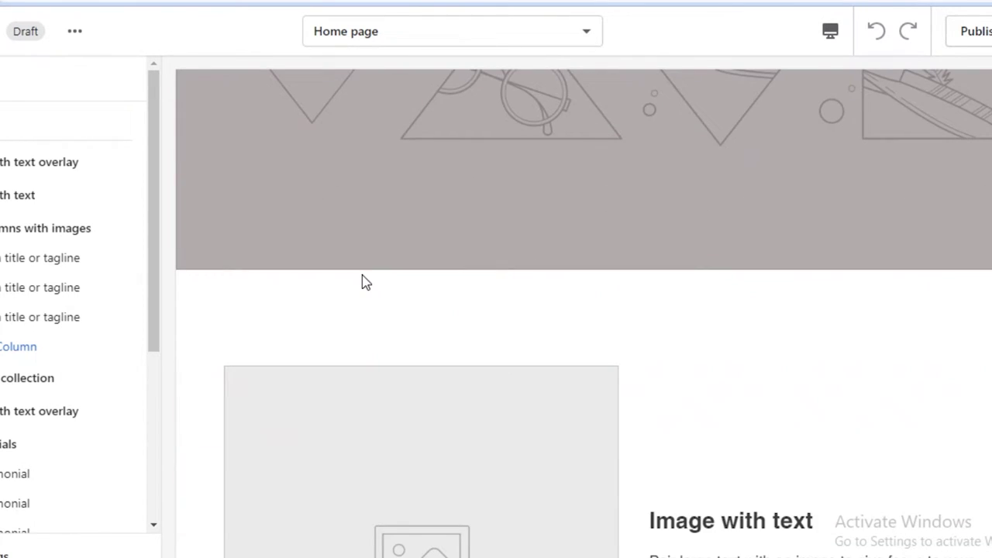
scroll(365, 282, down, 2)
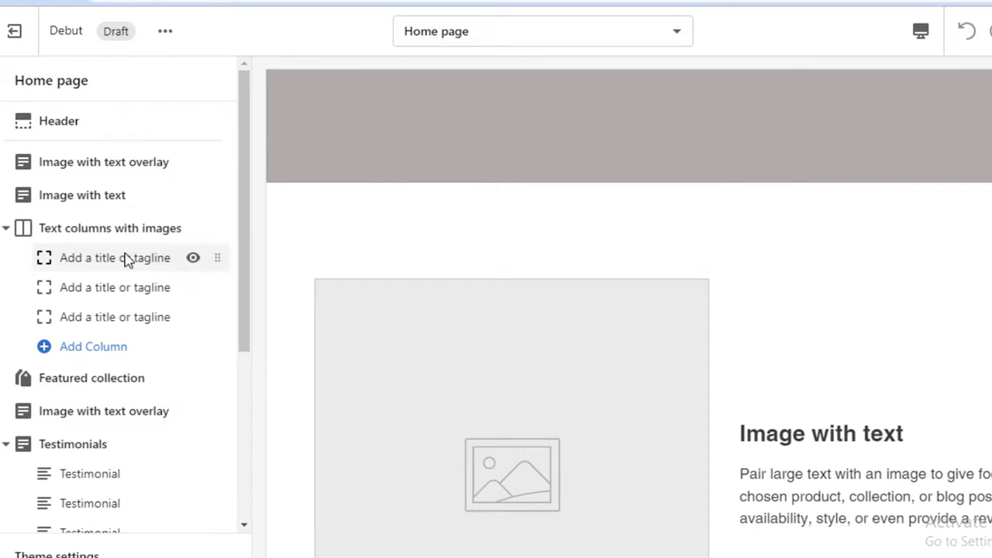
Replace the first text column's placeholder heading with THE EXPERIENCE
click(126, 260)
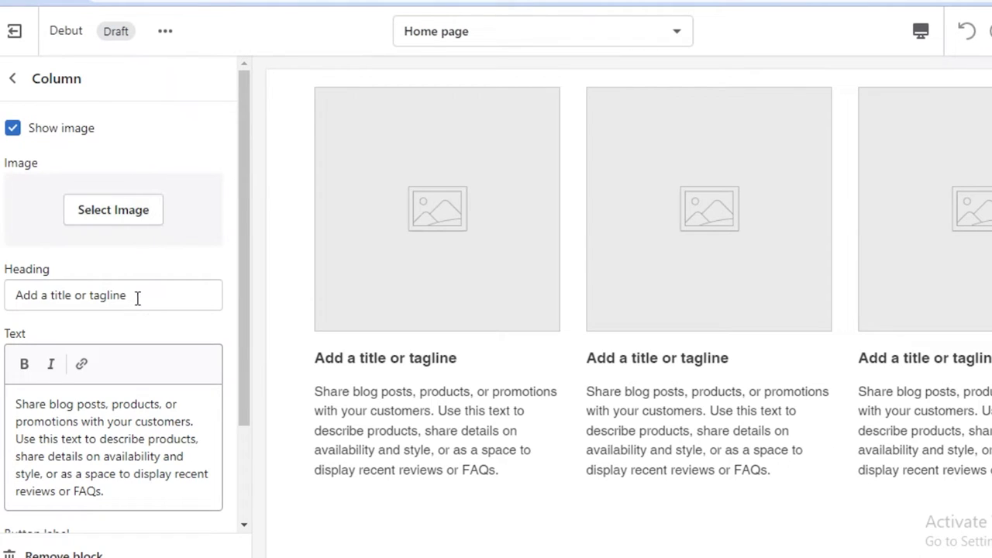
click(109, 293)
triple_click(108, 293)
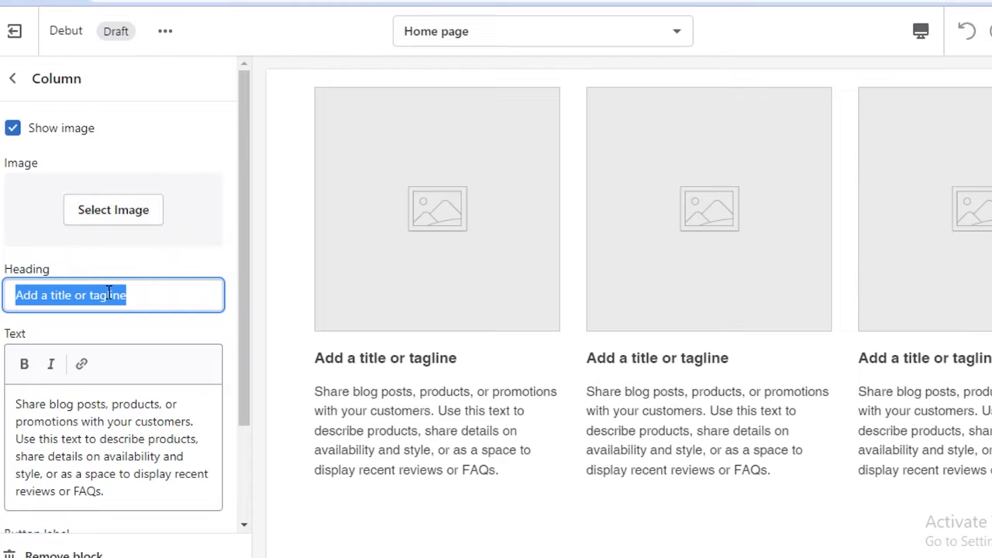
text(THE)
key(BackSpace)
key(BackSpace)
key(BackSpace)
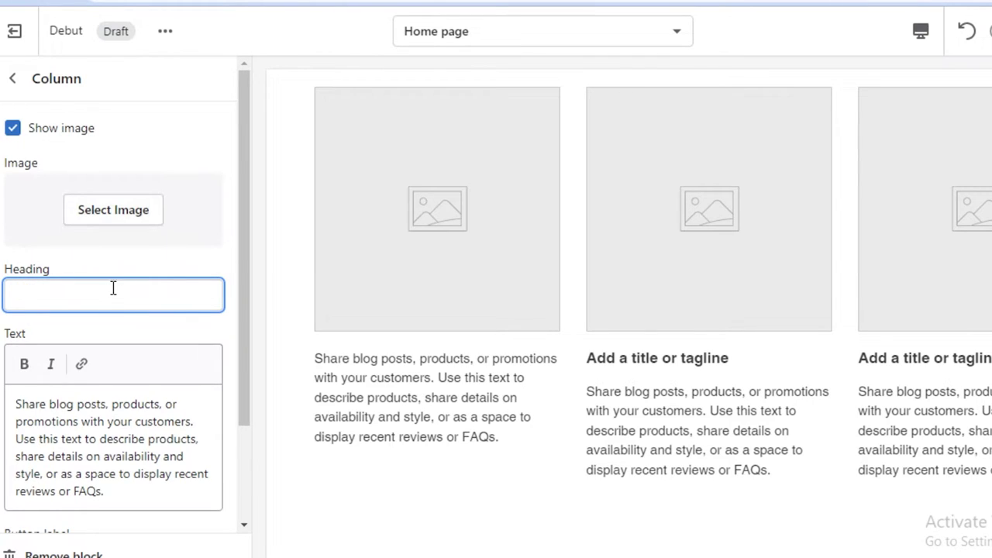
text(THE)
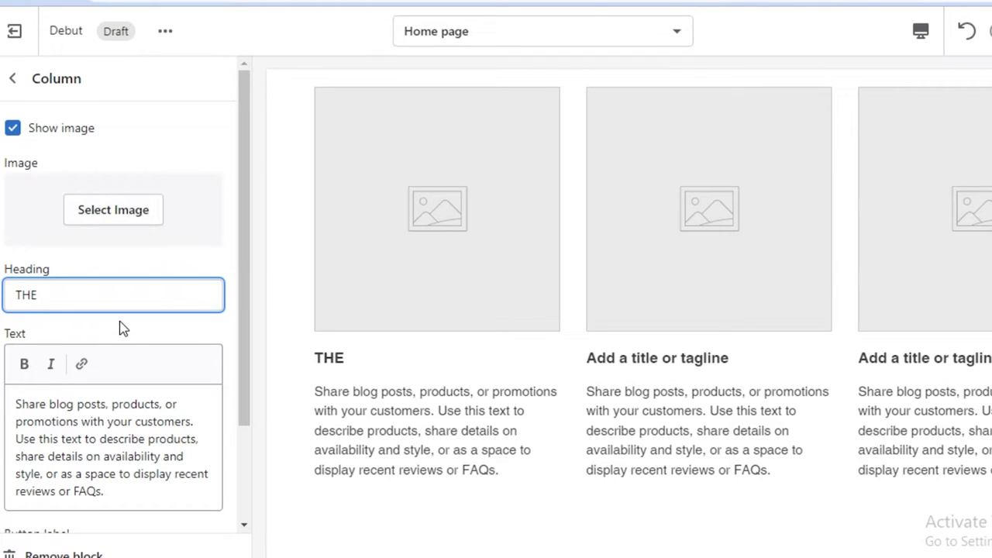
text( EXPERIENC)
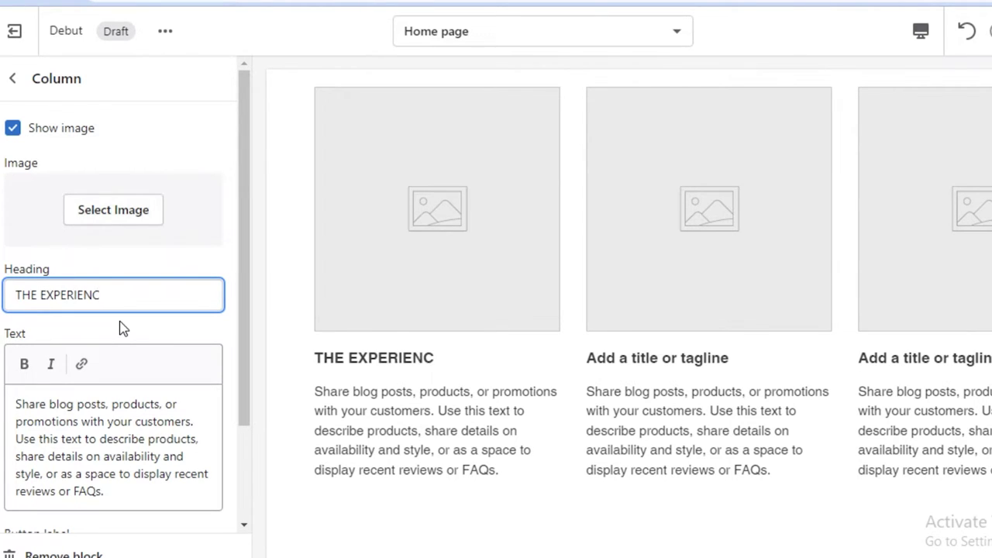
text(E)
click(109, 458)
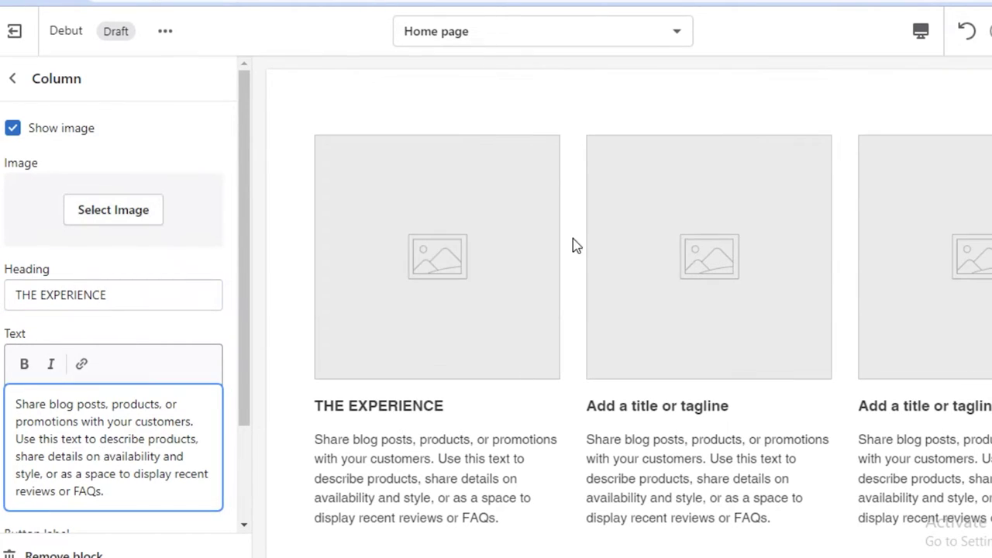
Leave the text fields so the heading saves, then return to the home page section list
click(313, 215)
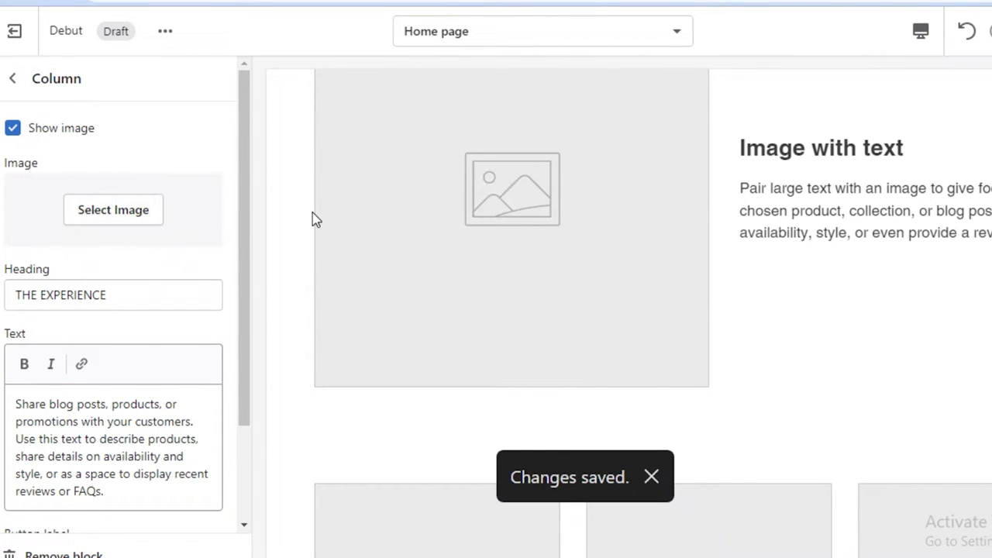
click(15, 79)
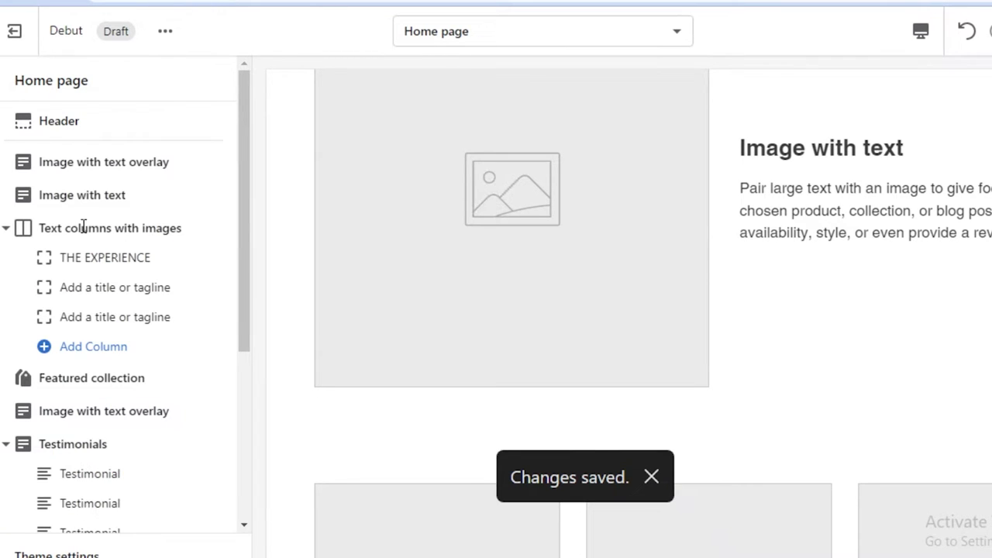
scroll(797, 339, up, 6)
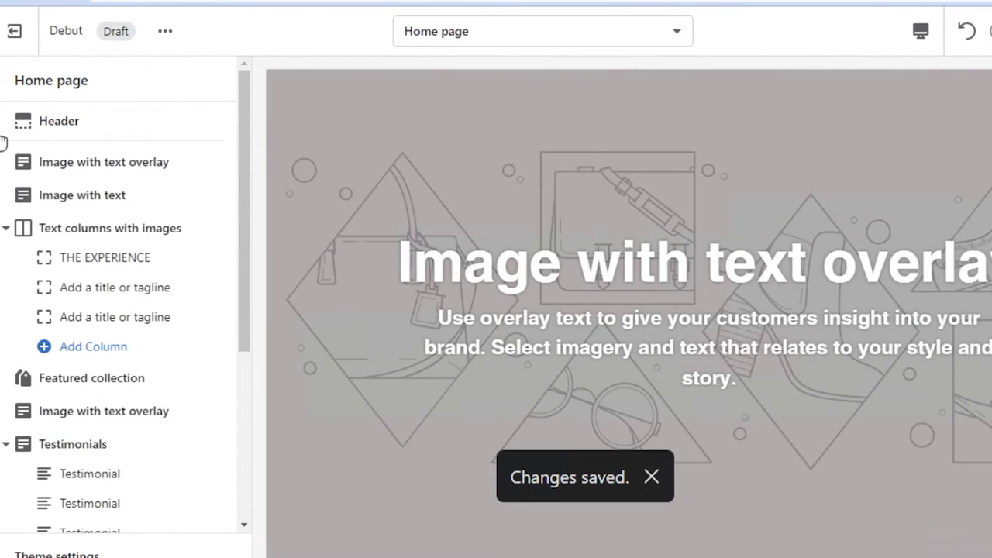
scroll(689, 259, up, 2)
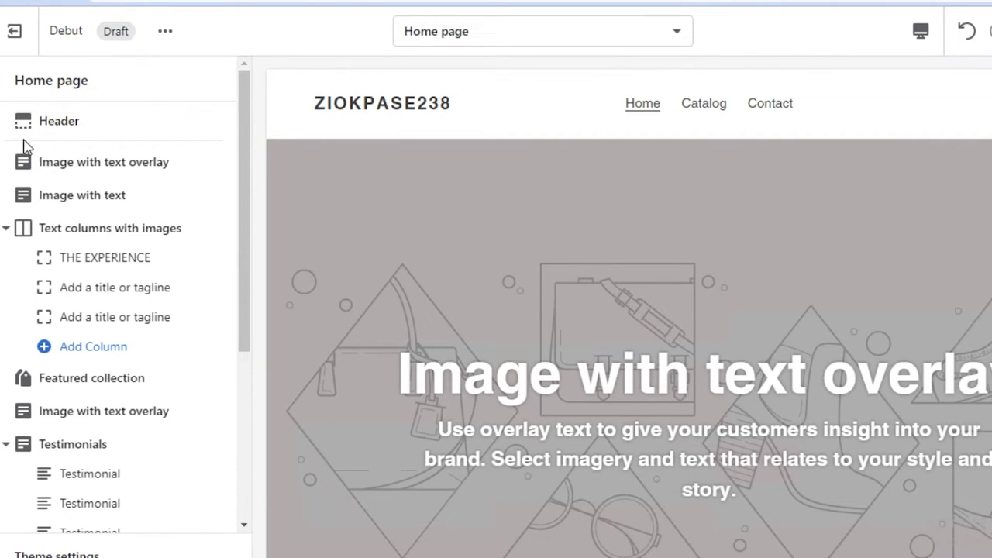
click(56, 164)
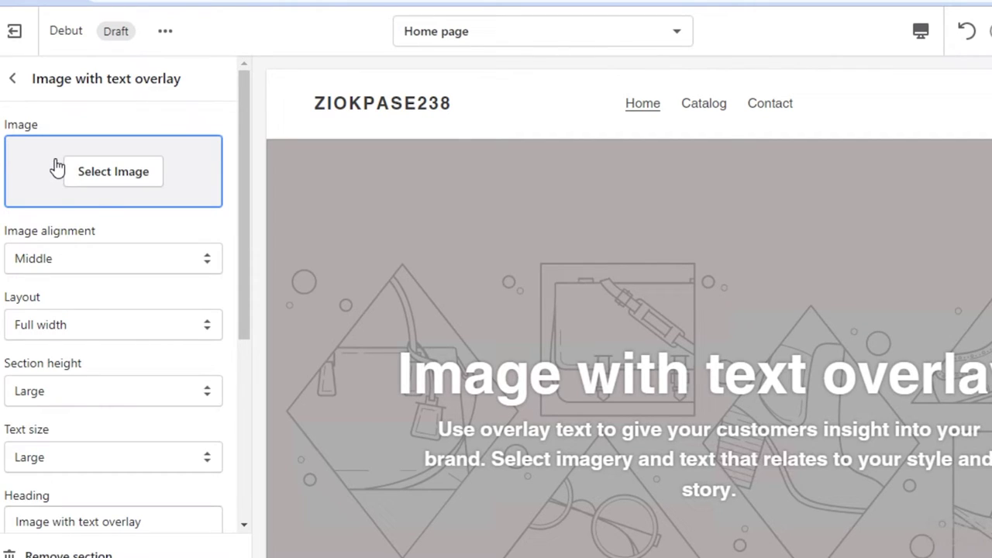
click(73, 183)
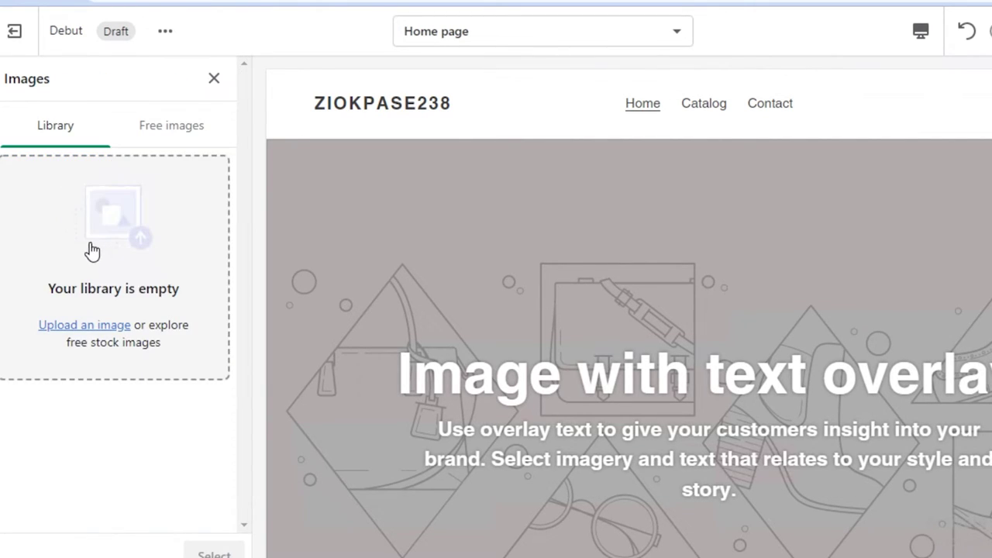
click(104, 327)
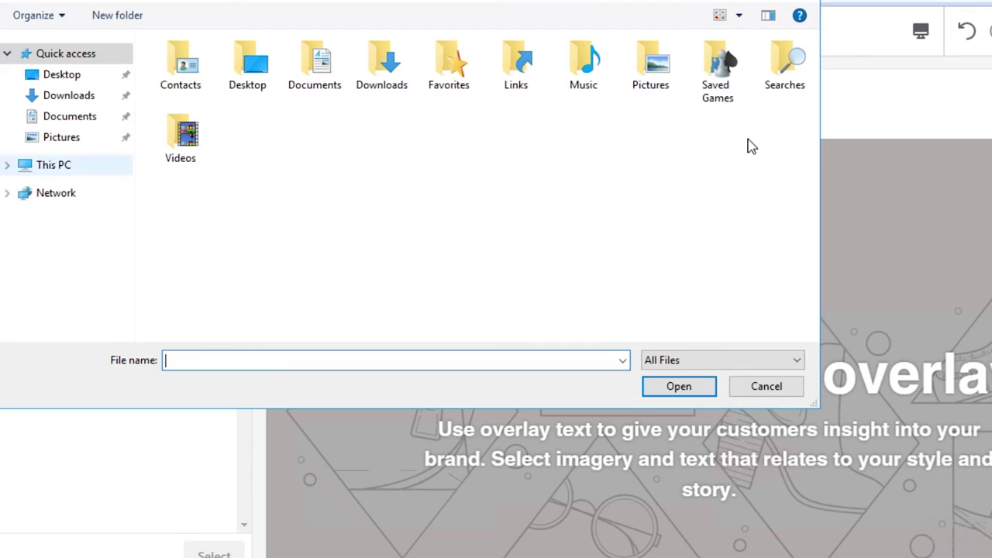
double_click(390, 69)
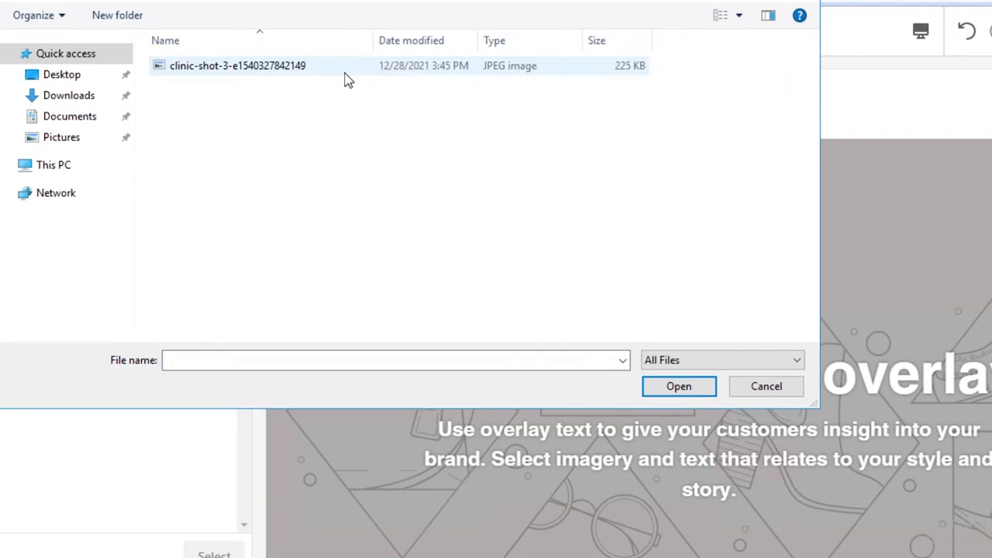
click(657, 393)
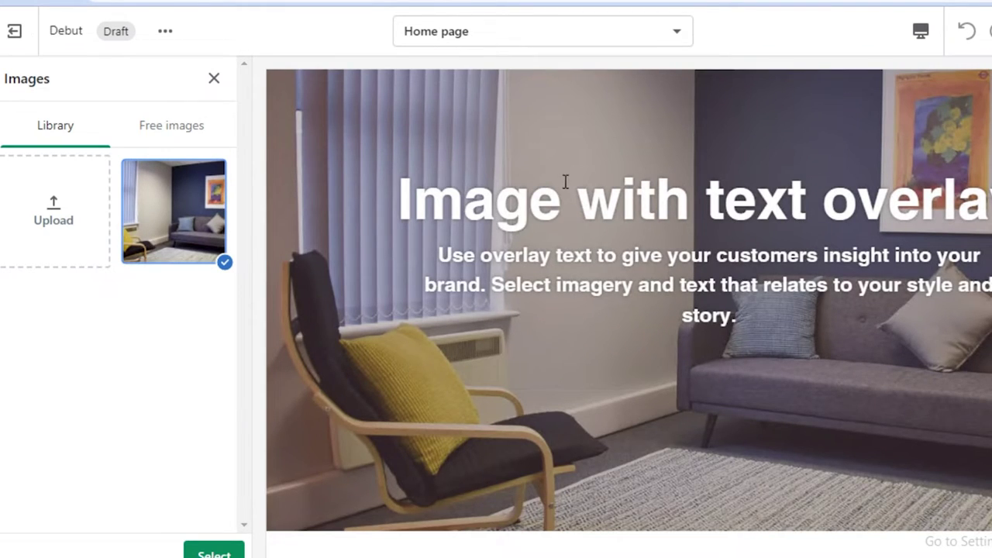
Apply the uploaded room photo as the hero section's background image
scroll(375, 205, up, 1)
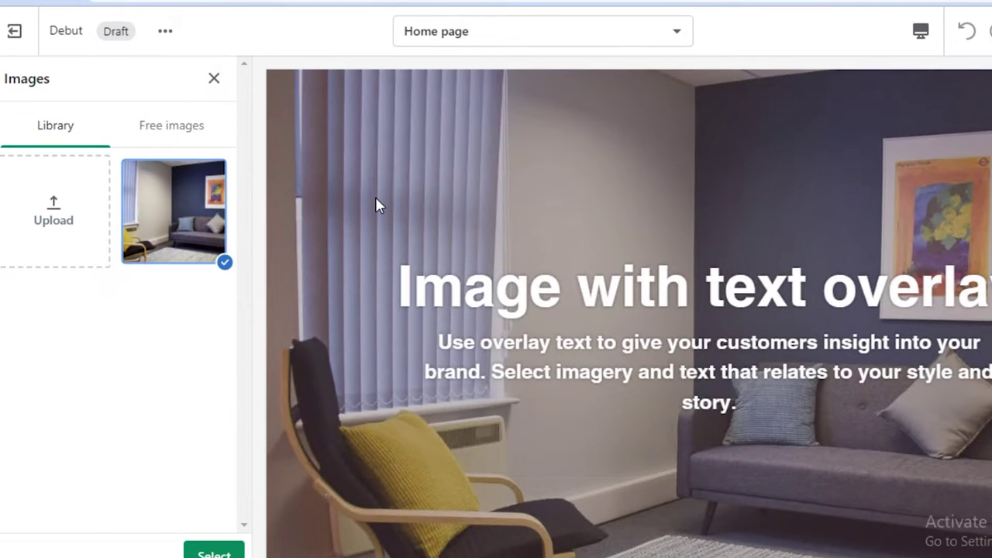
click(214, 80)
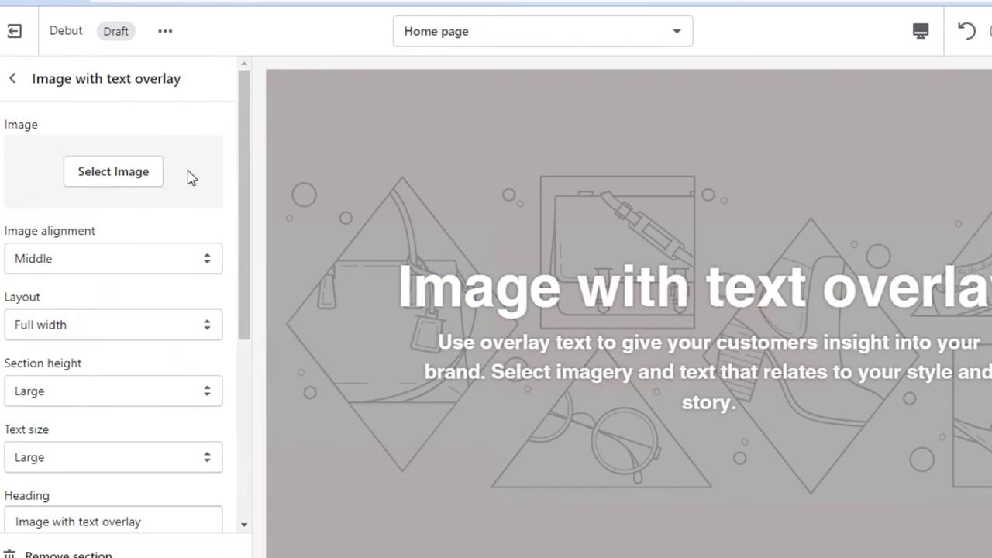
click(106, 159)
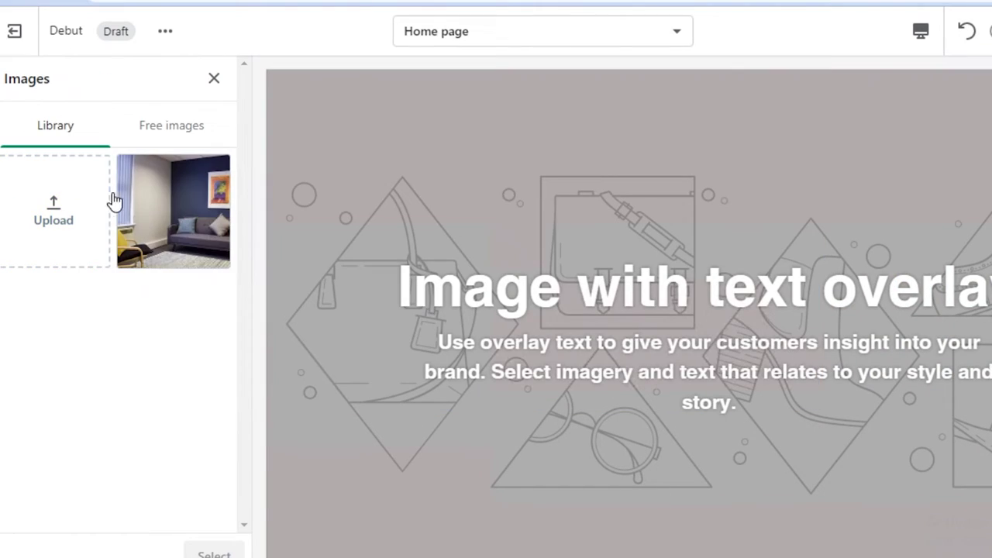
click(133, 210)
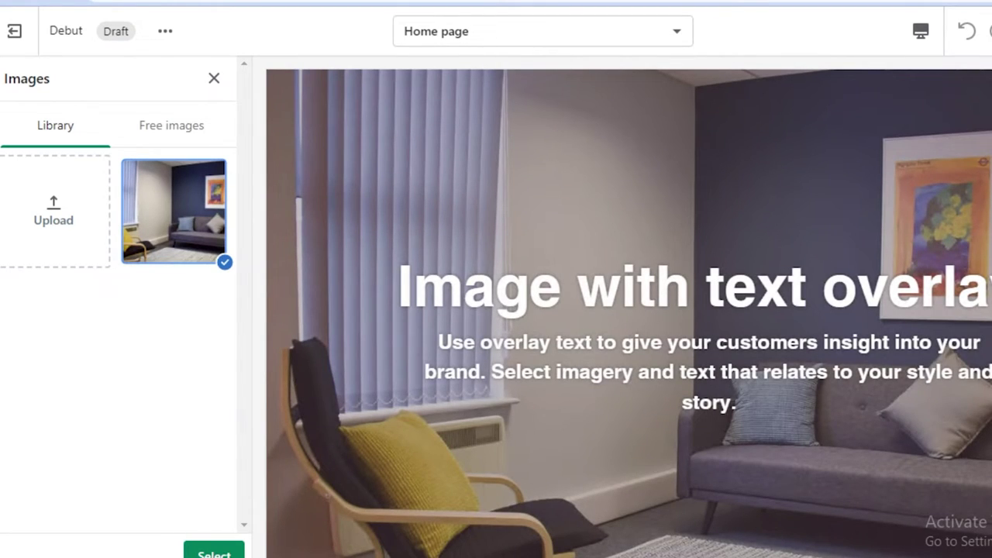
click(214, 552)
Change the hero overlay heading to THERAPY IS FOR EVERYONE
scroll(69, 325, down, 1)
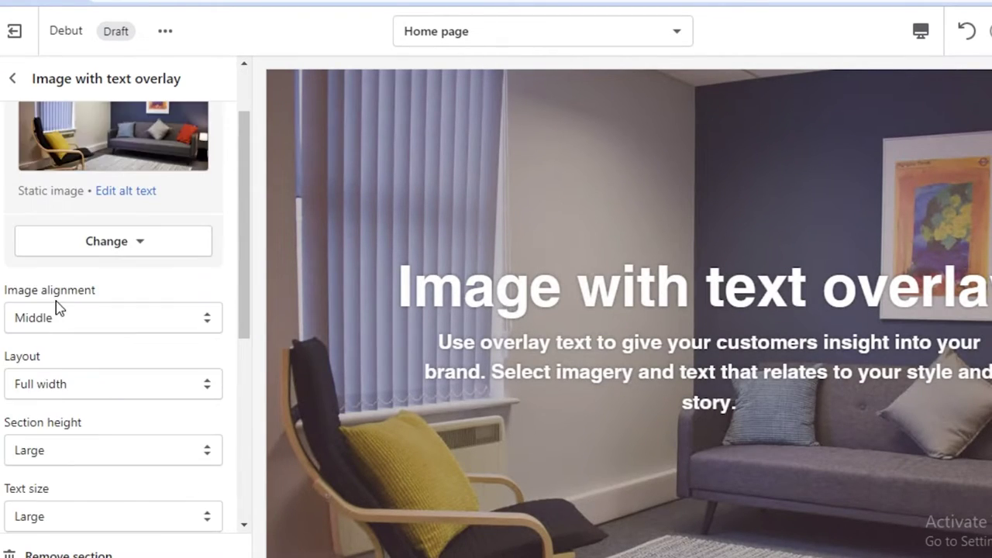
scroll(26, 255, up, 1)
scroll(30, 256, down, 3)
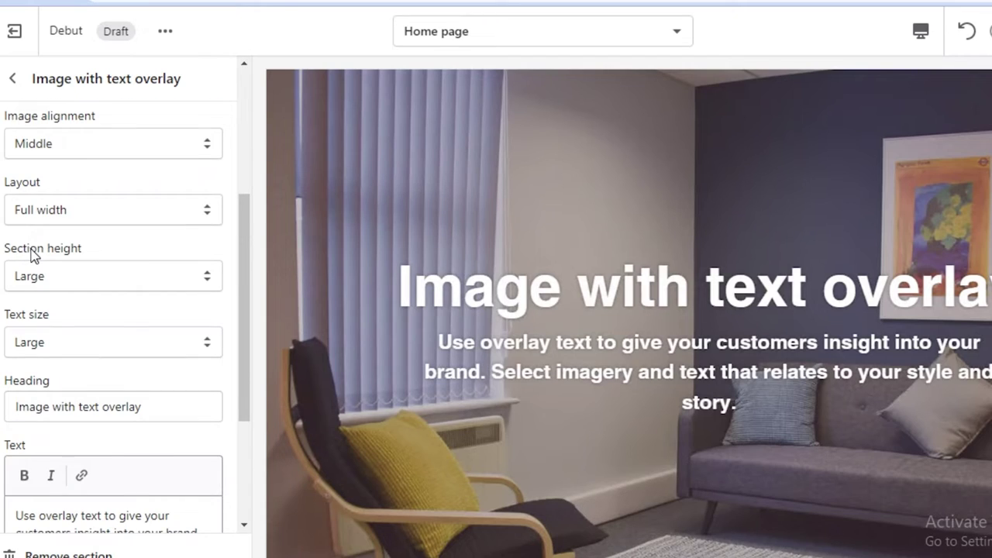
scroll(32, 255, down, 3)
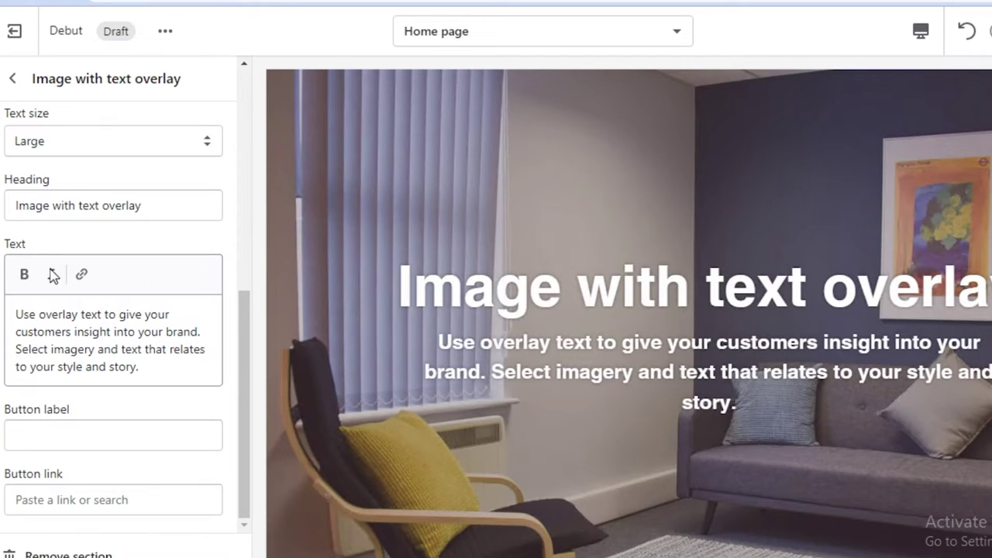
triple_click(62, 206)
click(62, 206)
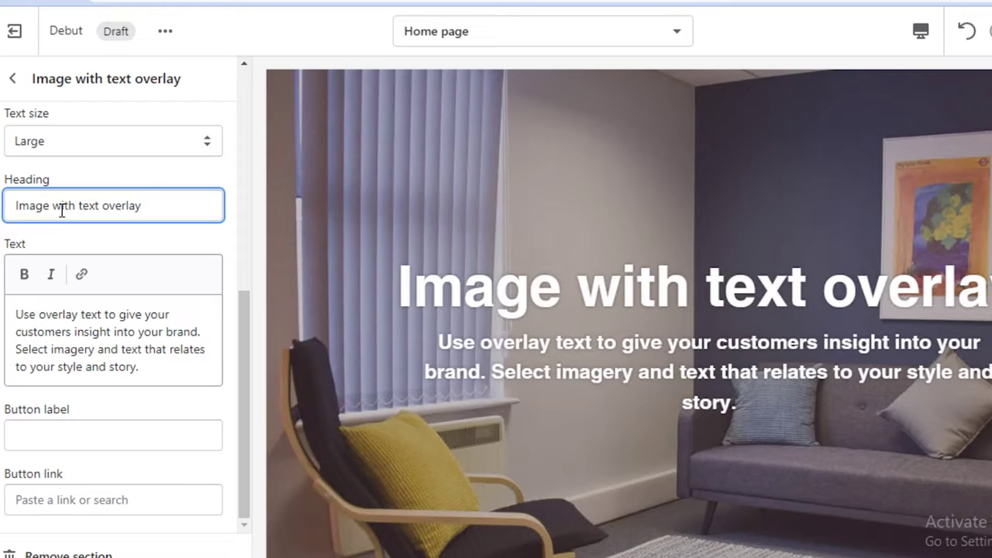
double_click(62, 205)
triple_click(70, 205)
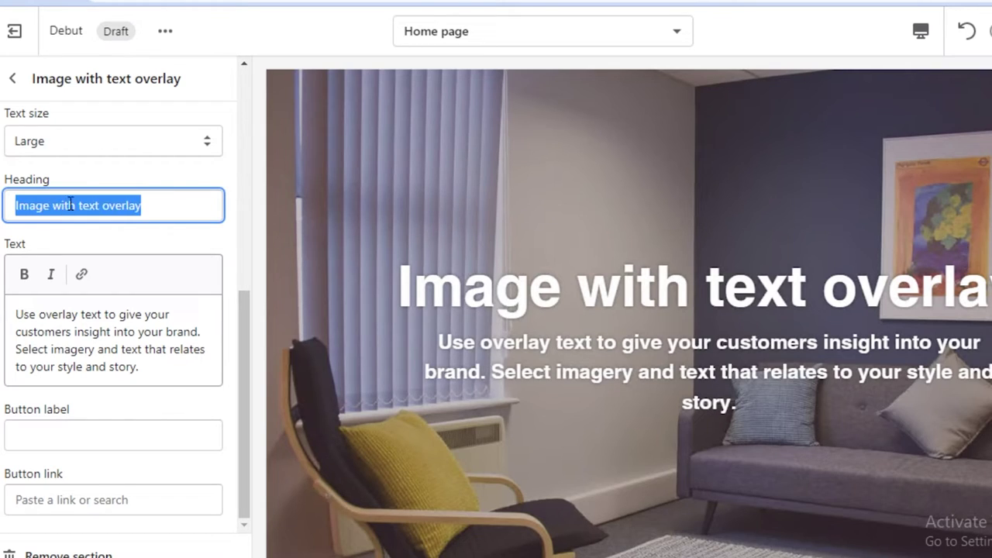
text(THE)
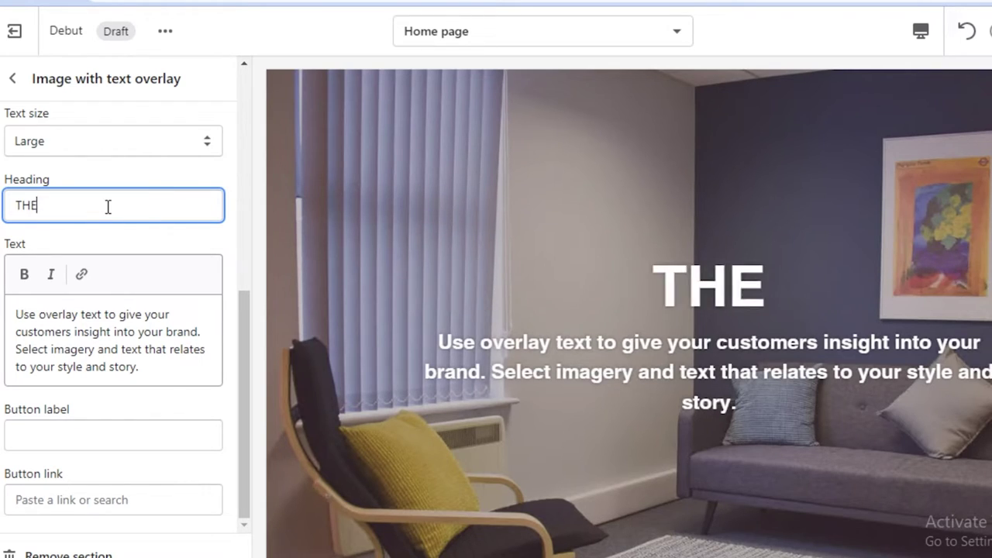
text(RAPY IS )
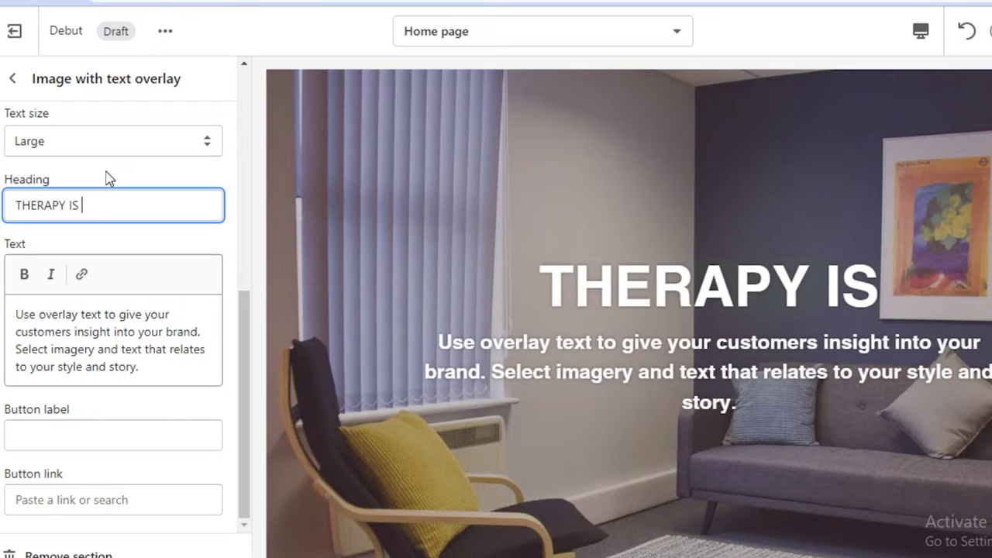
text(FOR EVERYONE)
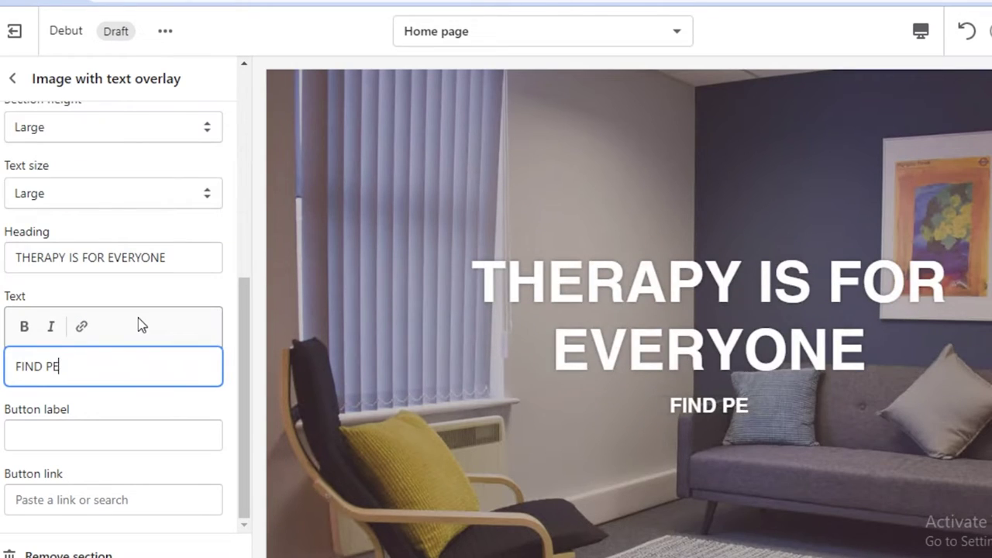
Delete all the placeholder body text from the overlay's Text box
key(BackSpace)
key(BackSpace)
key(BackSpace)
key(BackSpace)
key(BackSpace)
key(BackSpace)
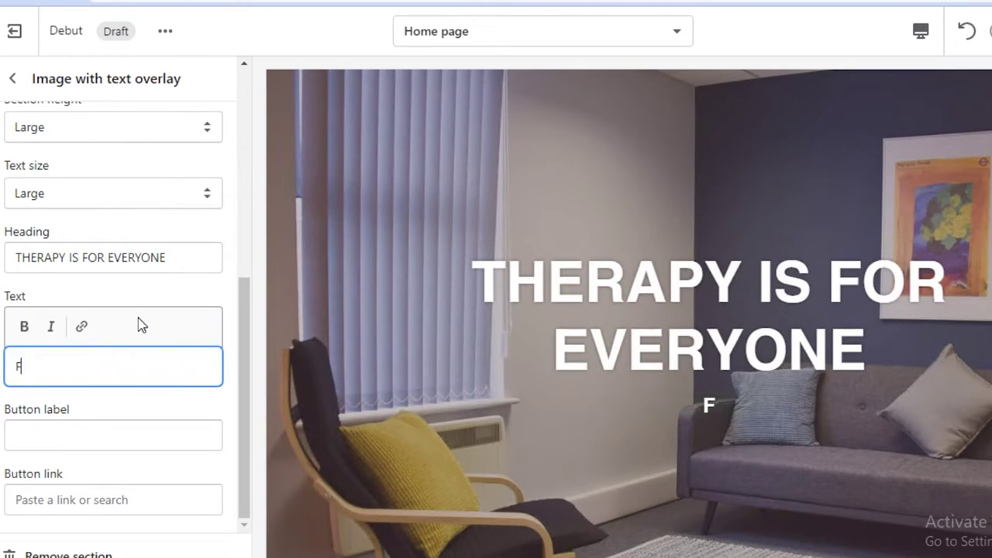
key(BackSpace)
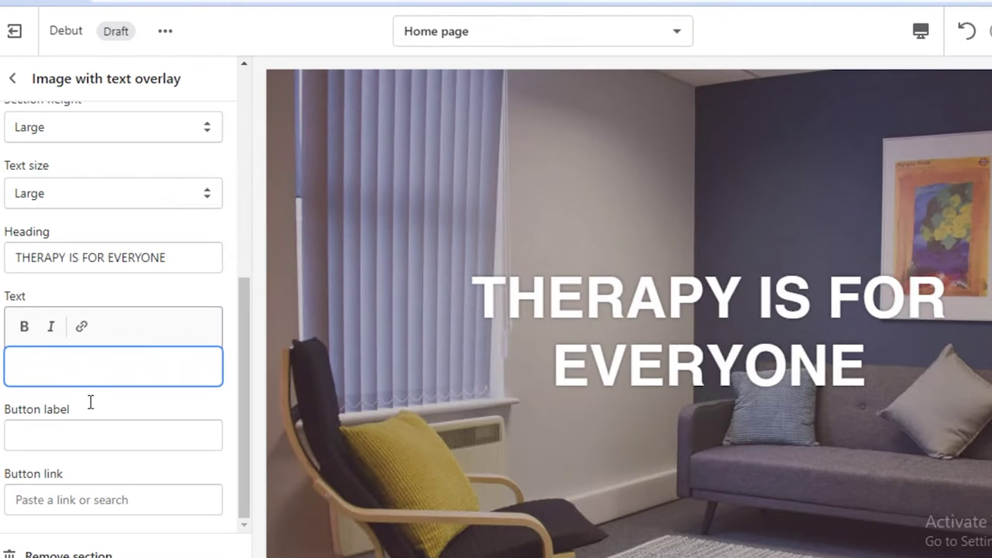
scroll(91, 402, up, 3)
scroll(110, 302, up, 1)
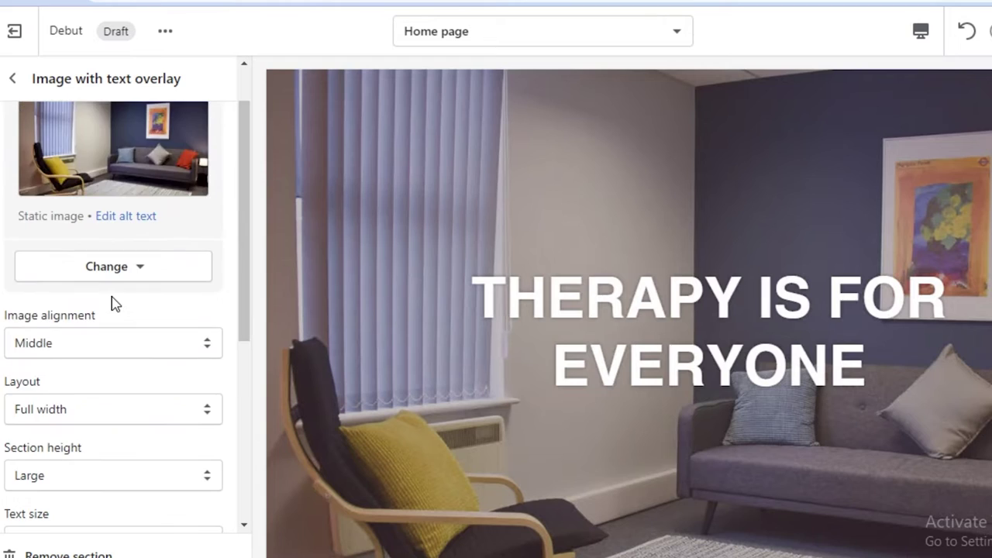
scroll(111, 302, down, 4)
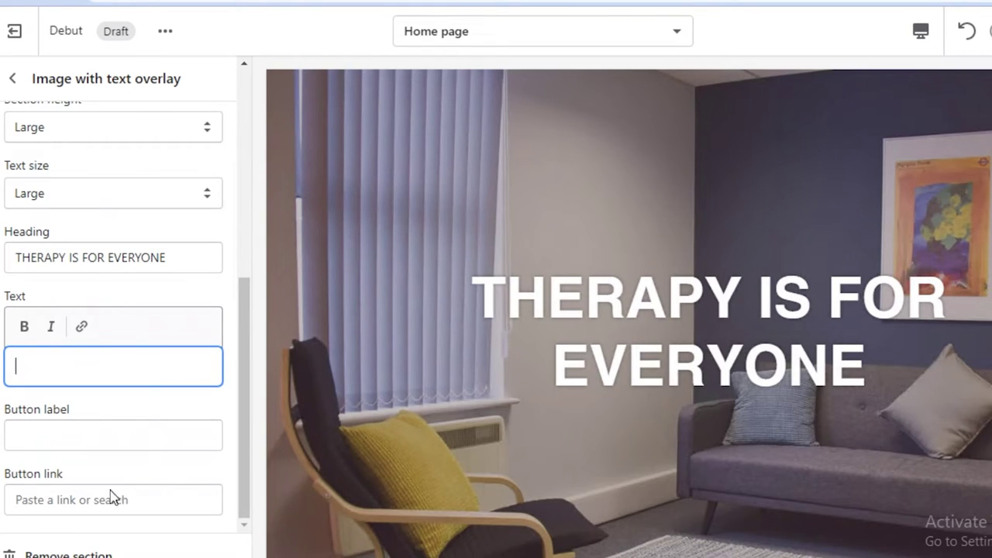
scroll(98, 170, up, 5)
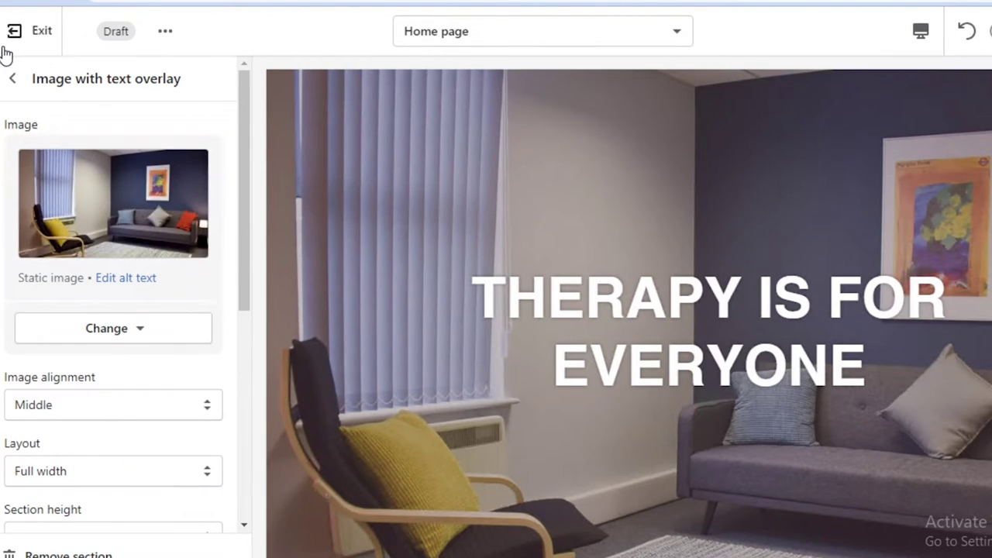
Open the Header section's settings from the home page section list
click(15, 80)
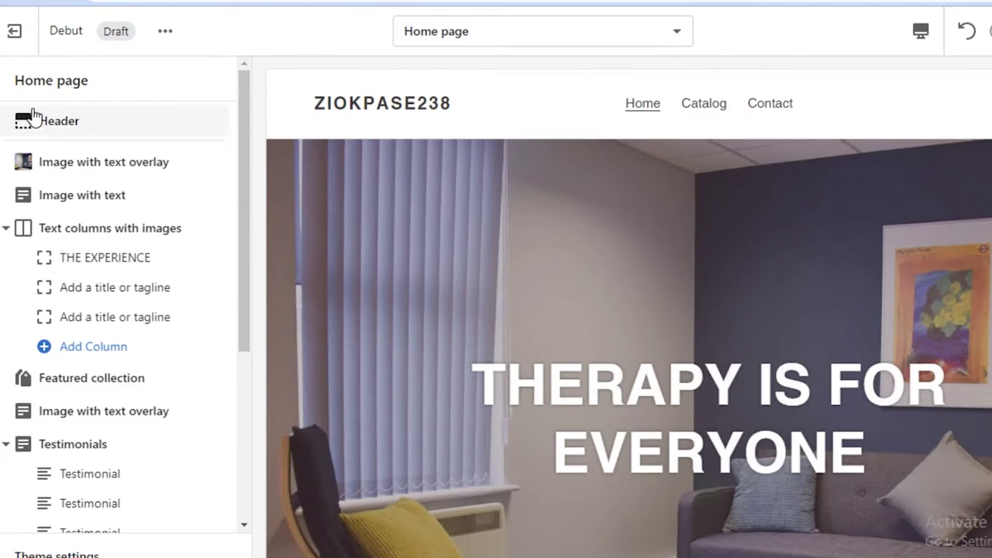
click(35, 121)
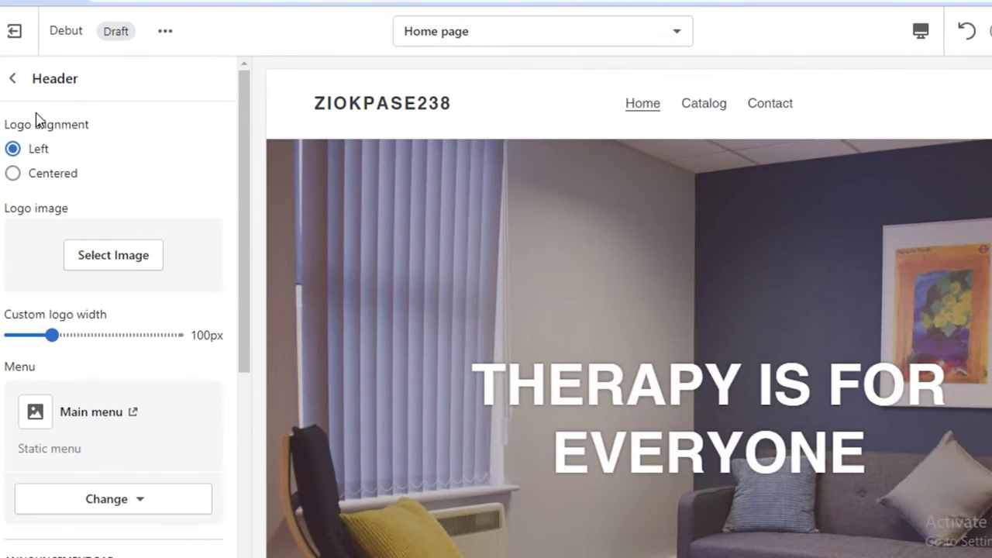
scroll(121, 421, down, 3)
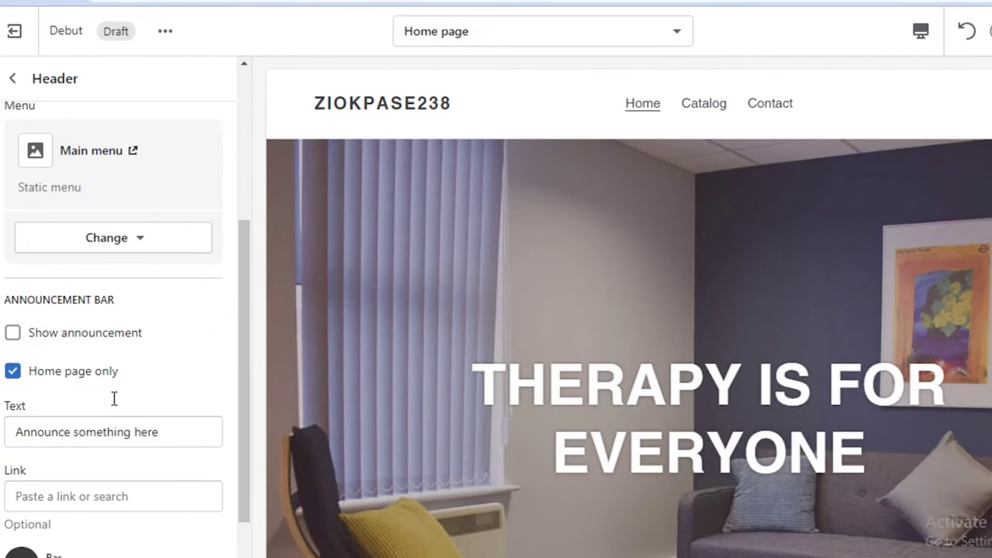
scroll(111, 391, down, 1)
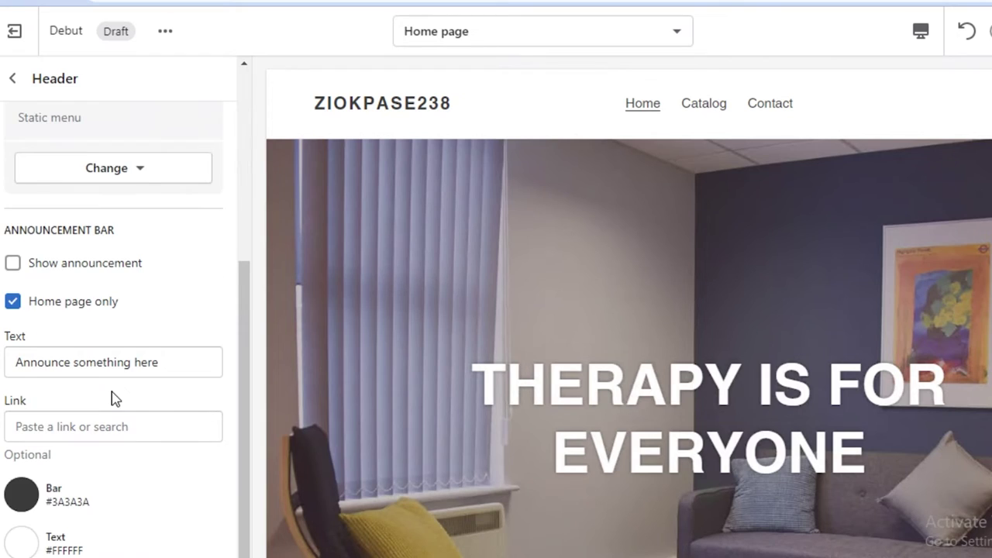
Replace the announcement bar text with THE TOP THERAPY CLINIC SINCE 2012
triple_click(89, 355)
key(BackSpace)
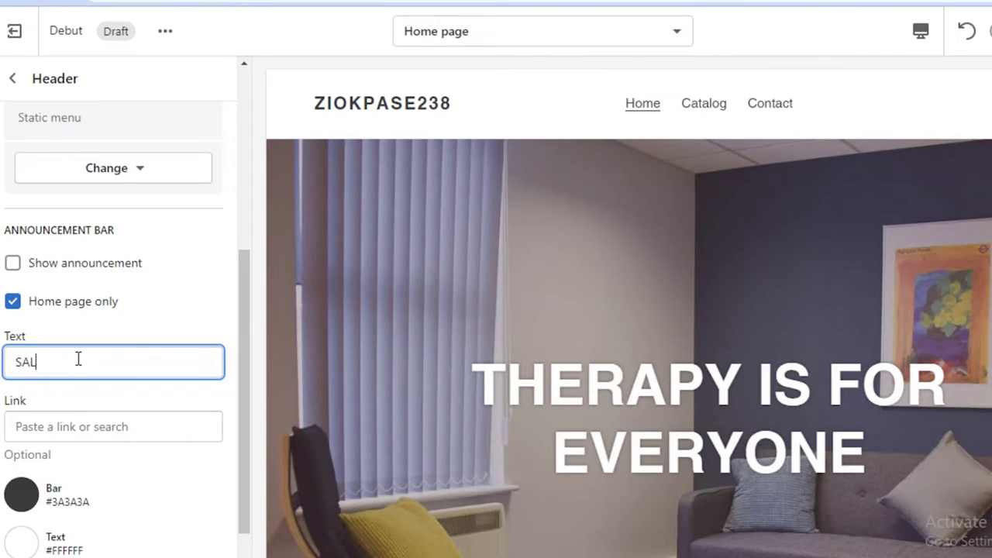
text(SALE)
key(BackSpace)
key(BackSpace)
key(BackSpace)
key(BackSpace)
text(THE TOP THERAPY CLINIC )
text(S)
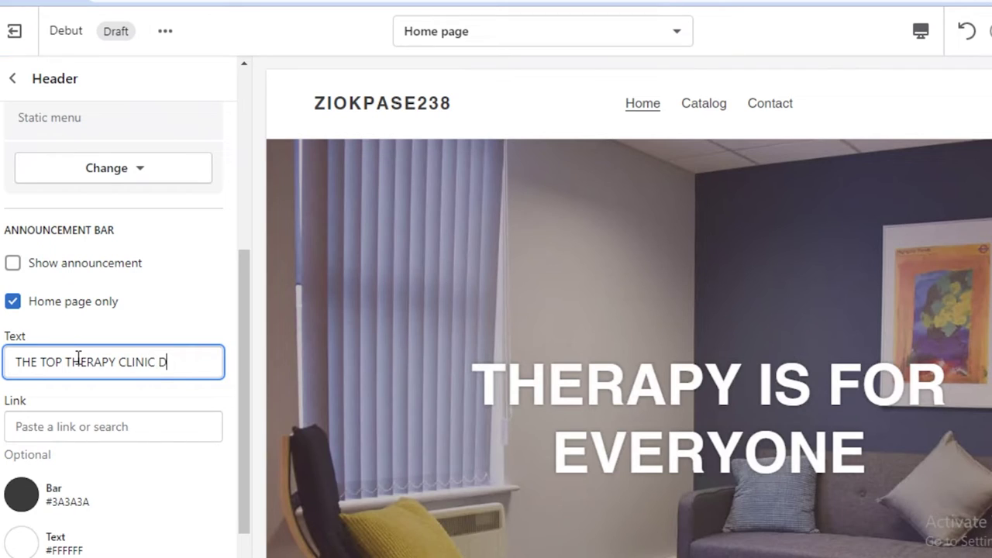
text(INCE 2012)
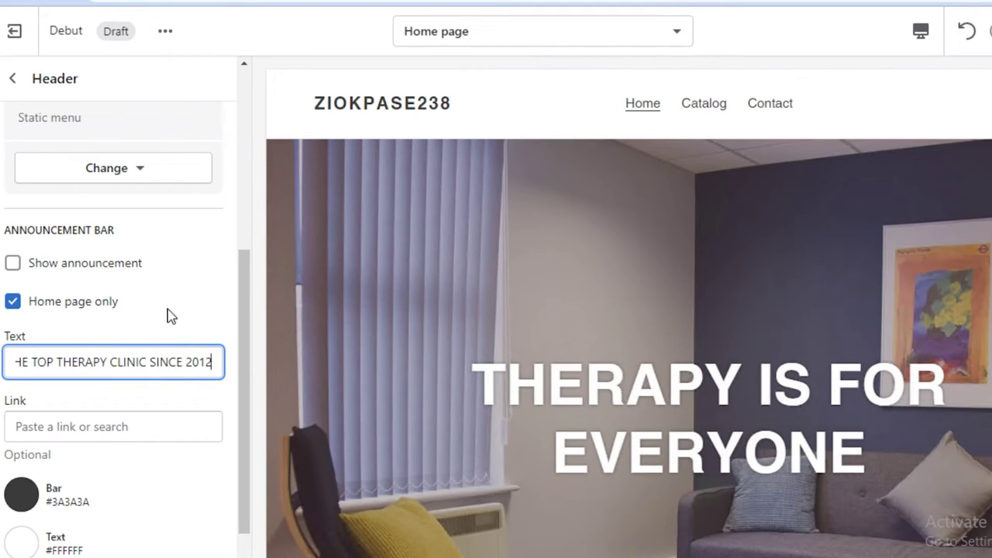
scroll(117, 443, down, 1)
scroll(73, 420, up, 3)
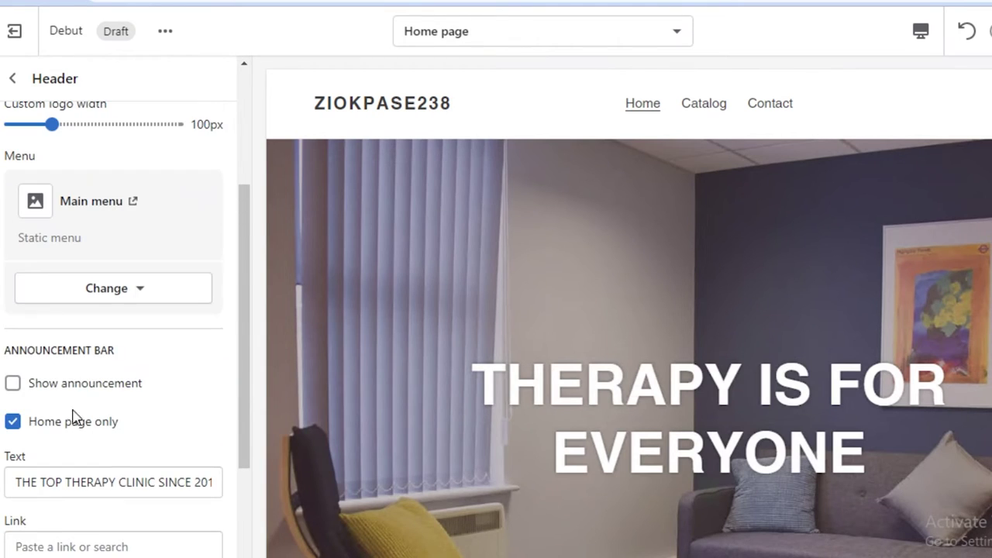
scroll(93, 271, up, 2)
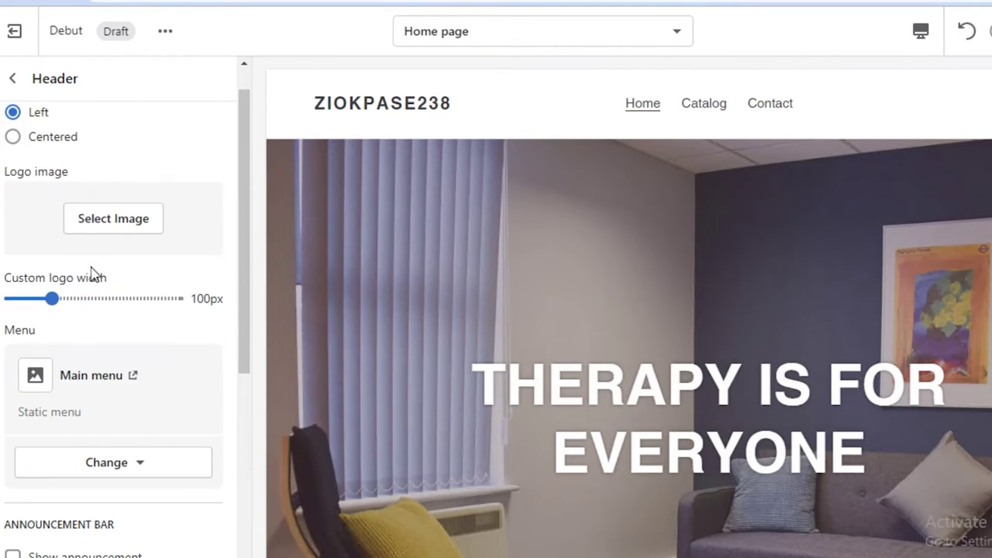
scroll(92, 271, up, 1)
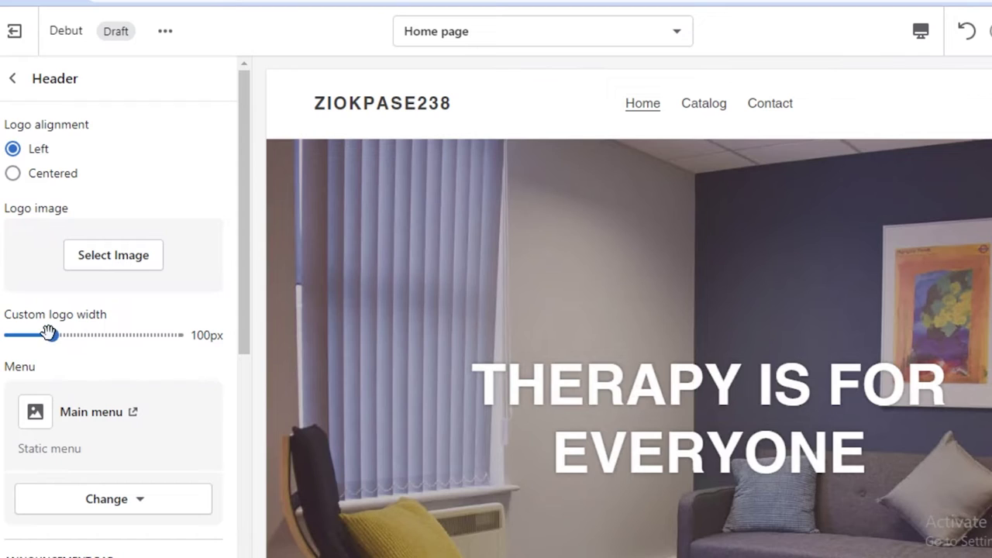
Remove the Featured collection section from the home page
click(6, 80)
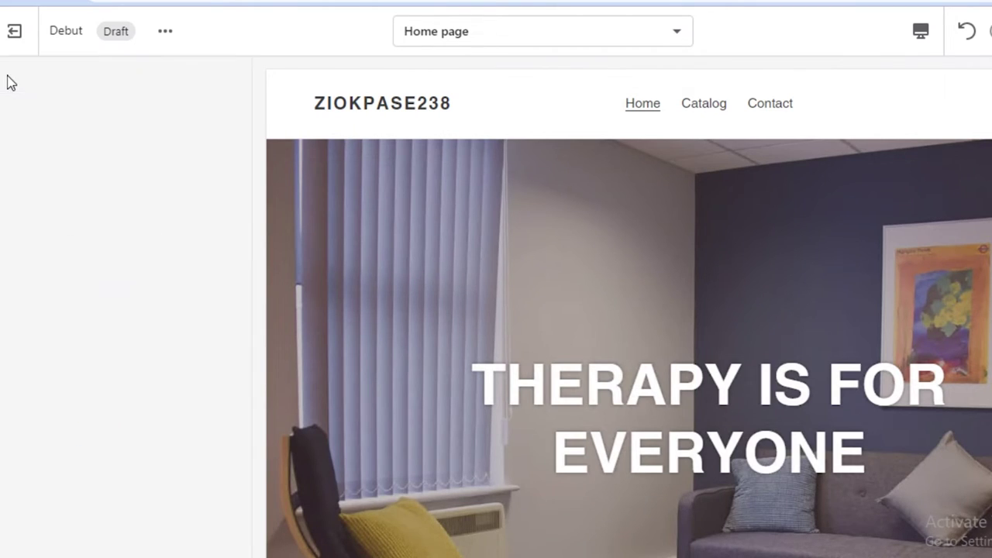
scroll(157, 361, down, 4)
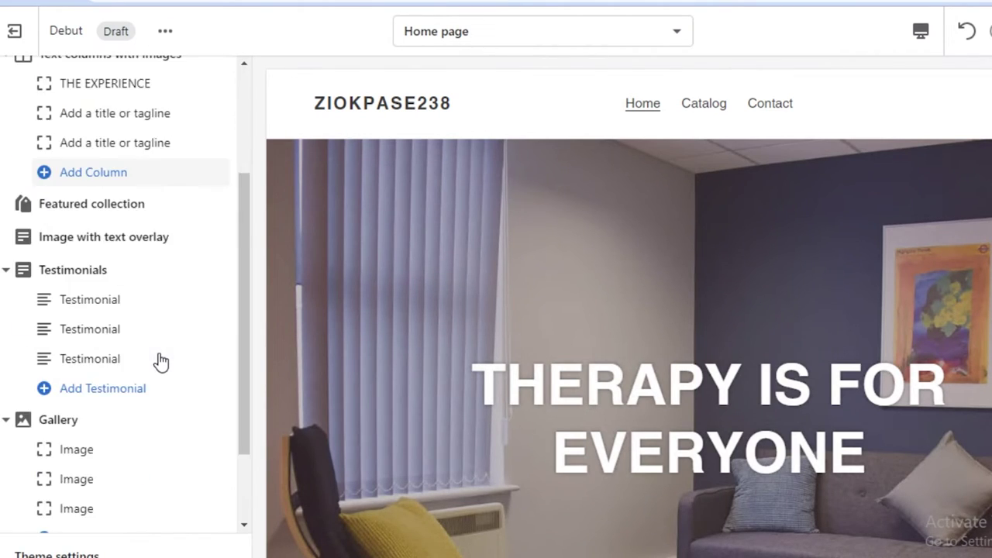
scroll(155, 355, up, 2)
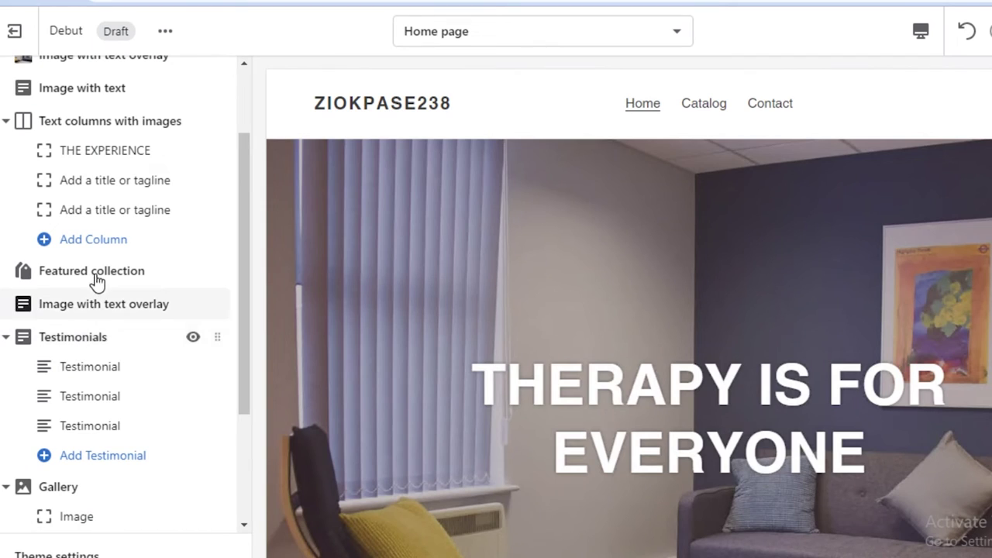
mouse_move(217, 280)
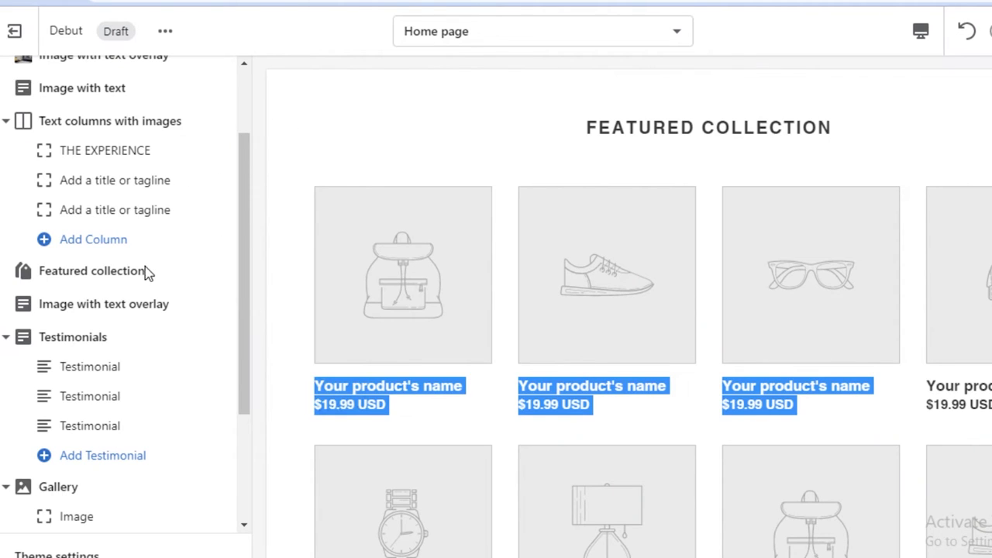
click(115, 271)
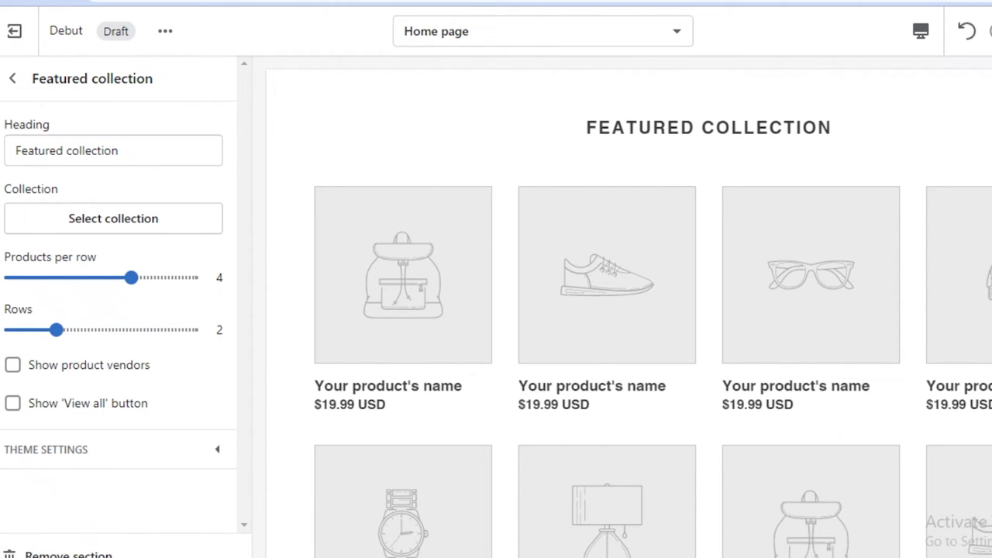
click(20, 553)
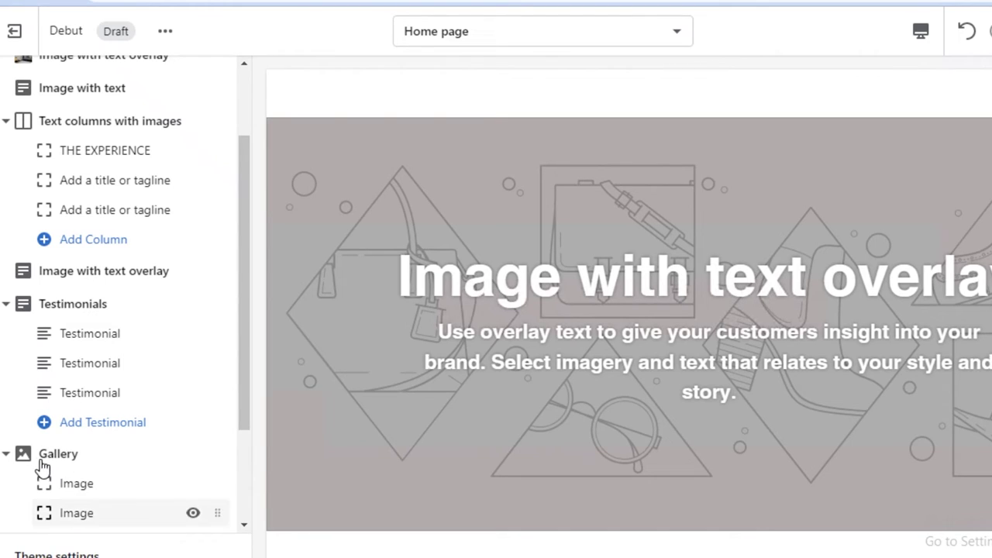
Remove the Gallery section and return to the section list
click(41, 459)
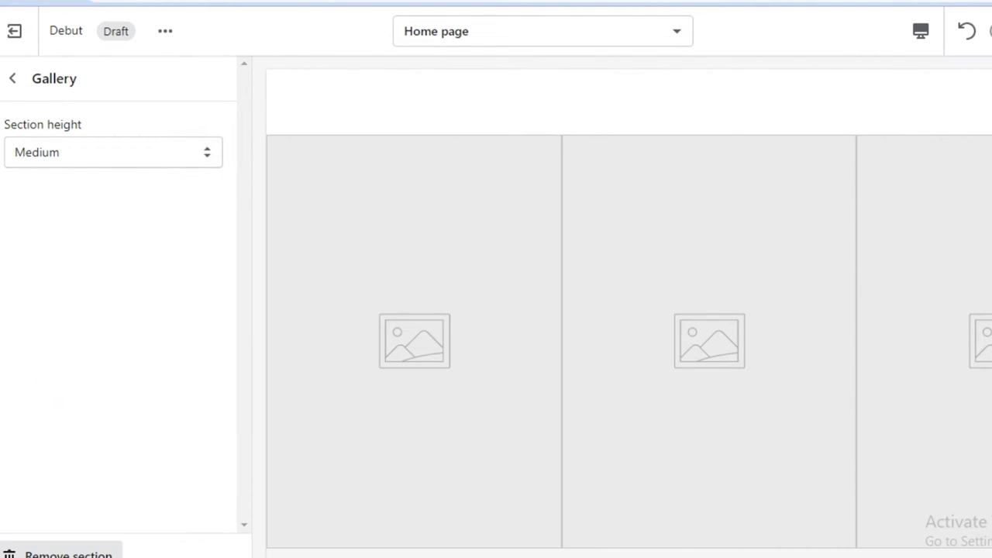
click(59, 552)
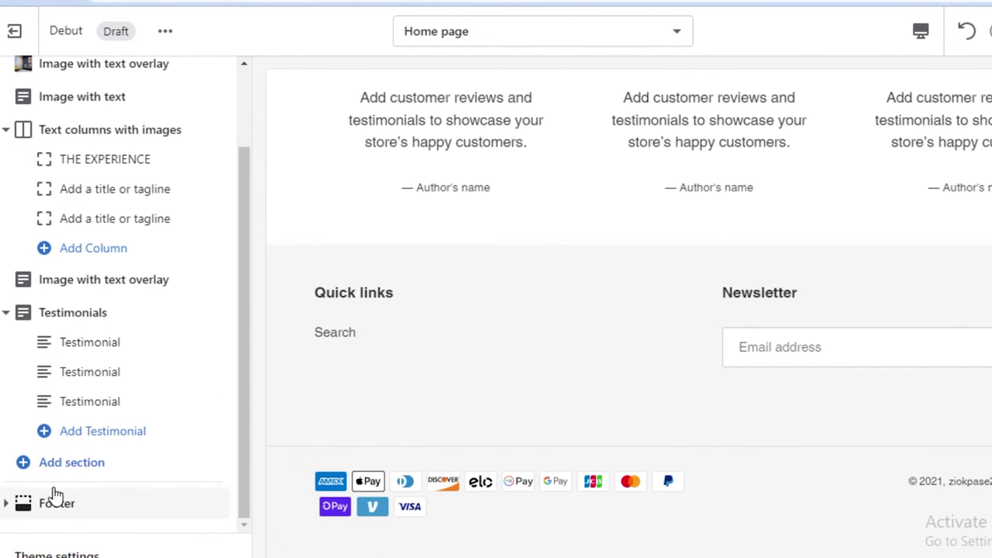
click(58, 325)
click(15, 80)
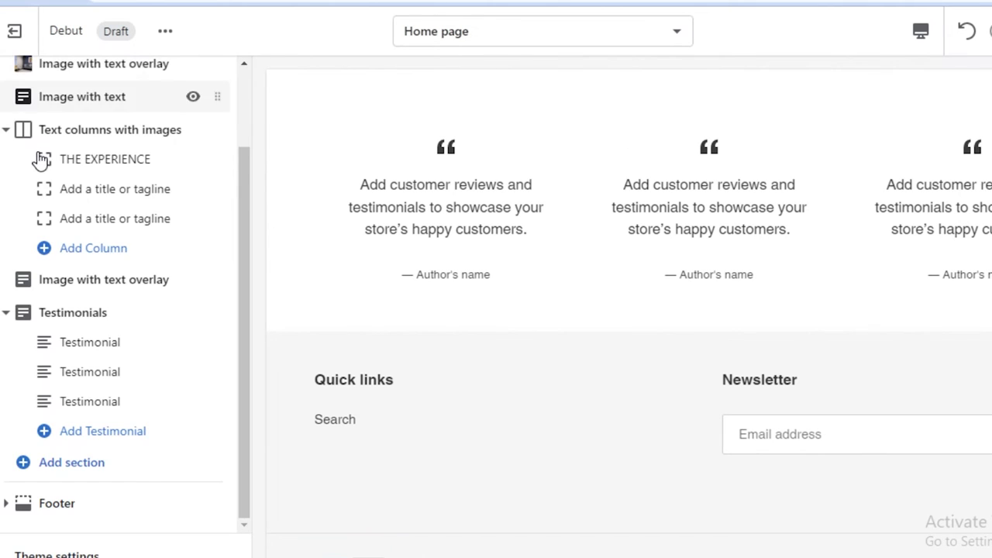
Remove the second Image with text overlay section
scroll(173, 365, up, 2)
scroll(815, 287, up, 6)
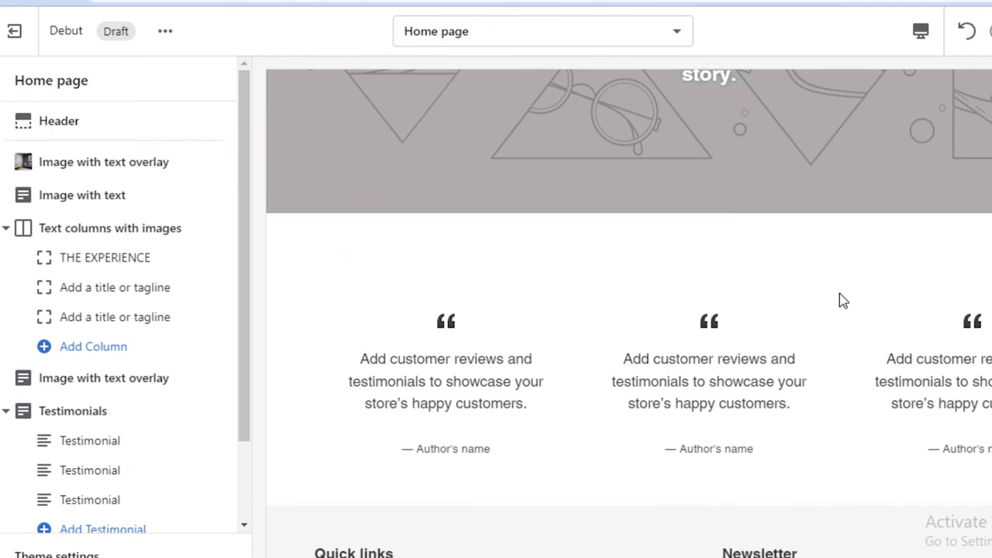
scroll(460, 214, up, 3)
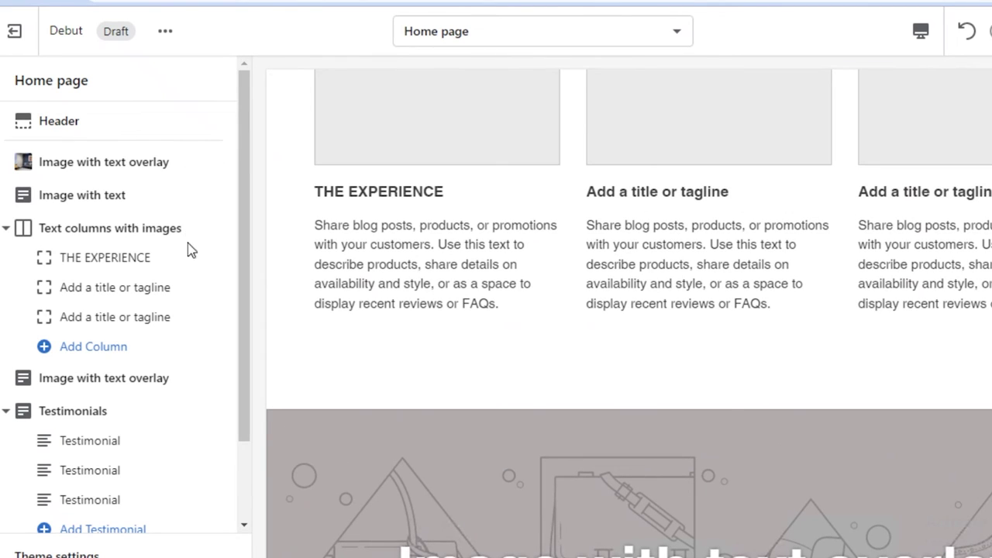
click(85, 379)
click(48, 555)
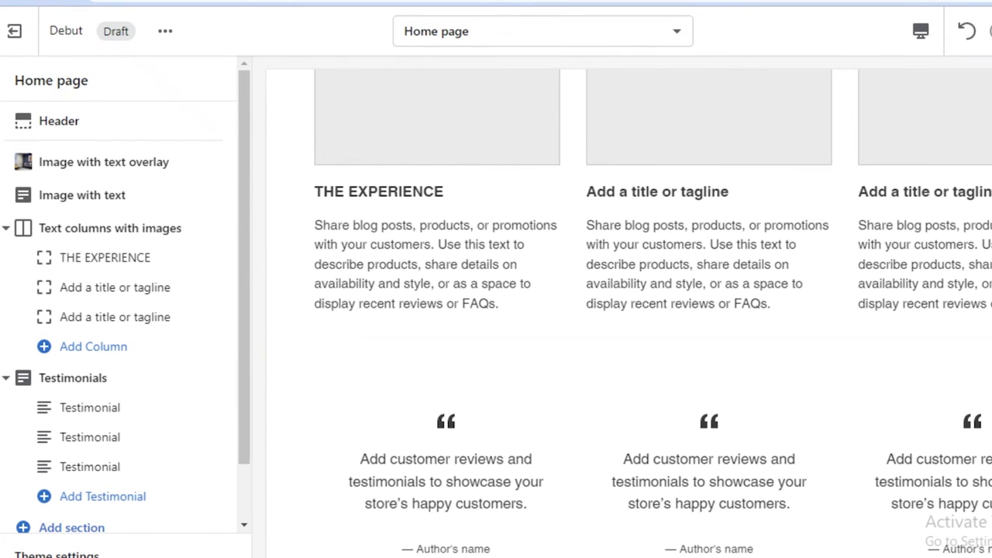
scroll(378, 294, up, 8)
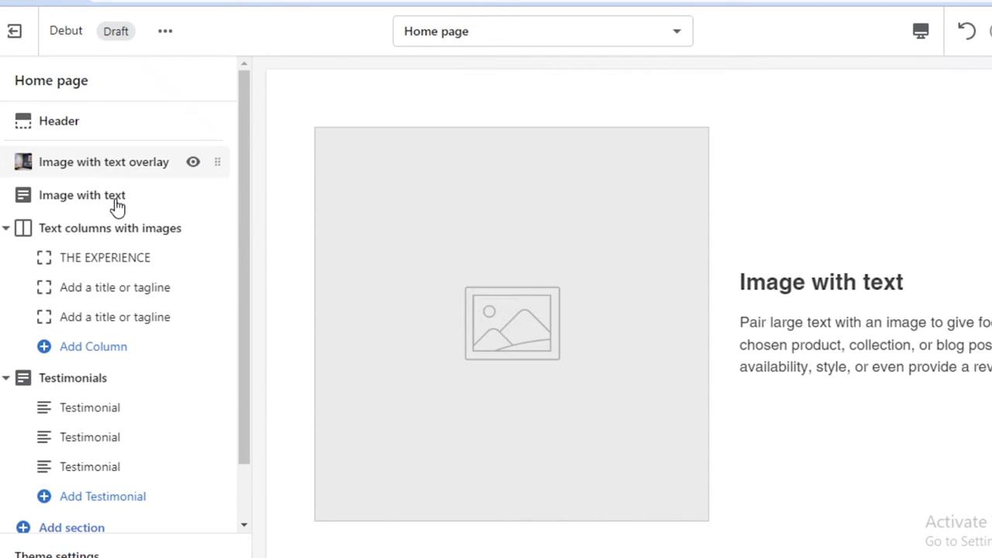
scroll(546, 112, up, 2)
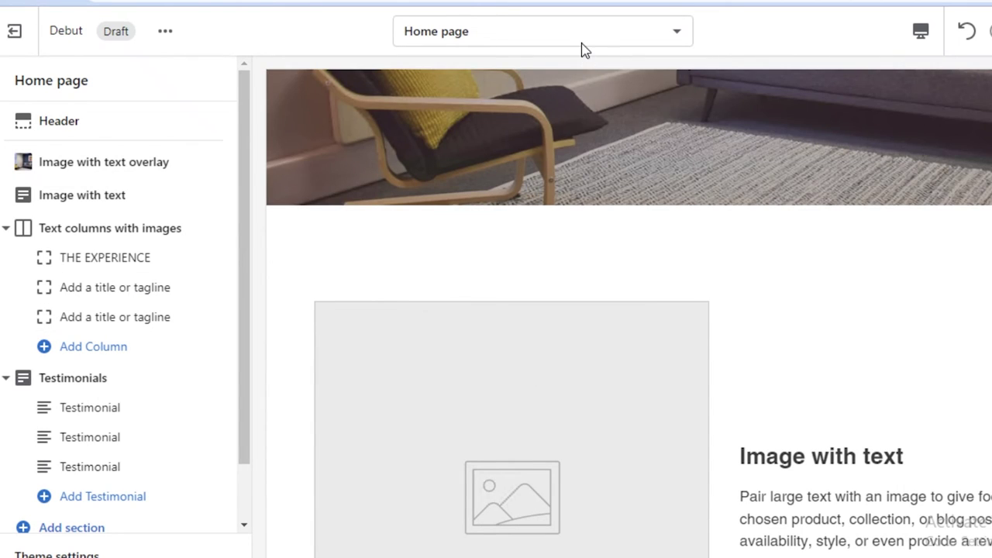
click(582, 45)
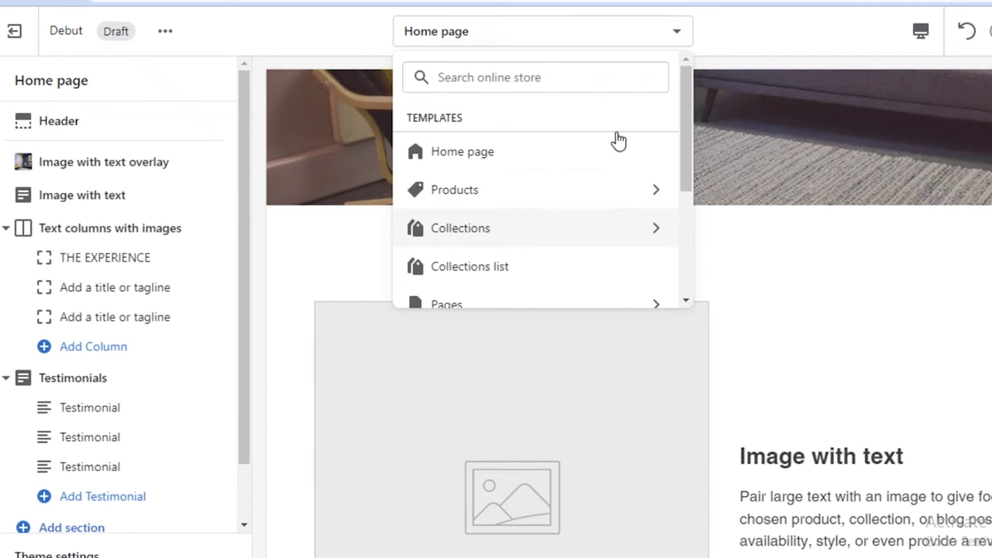
drag(702, 151, 726, 282)
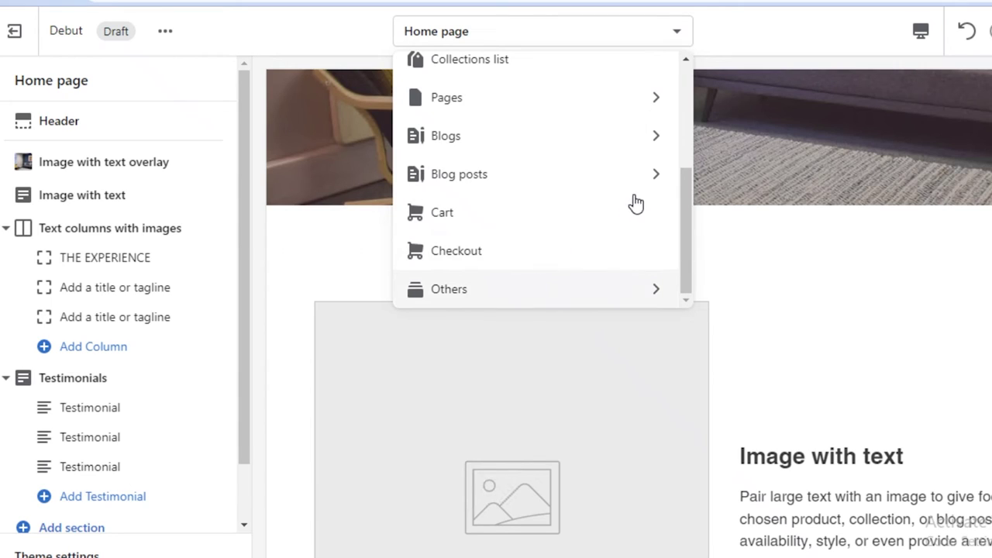
drag(687, 218, 638, 35)
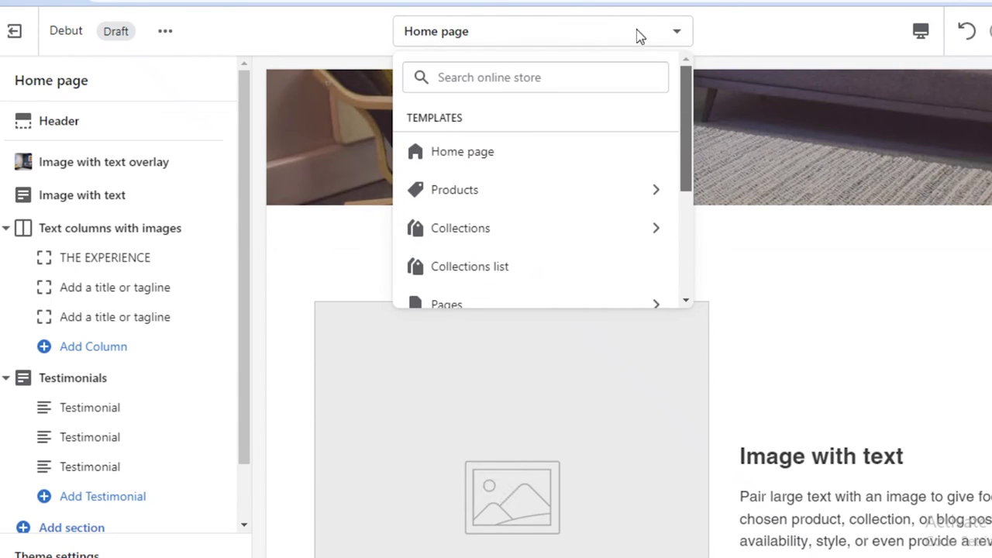
click(256, 167)
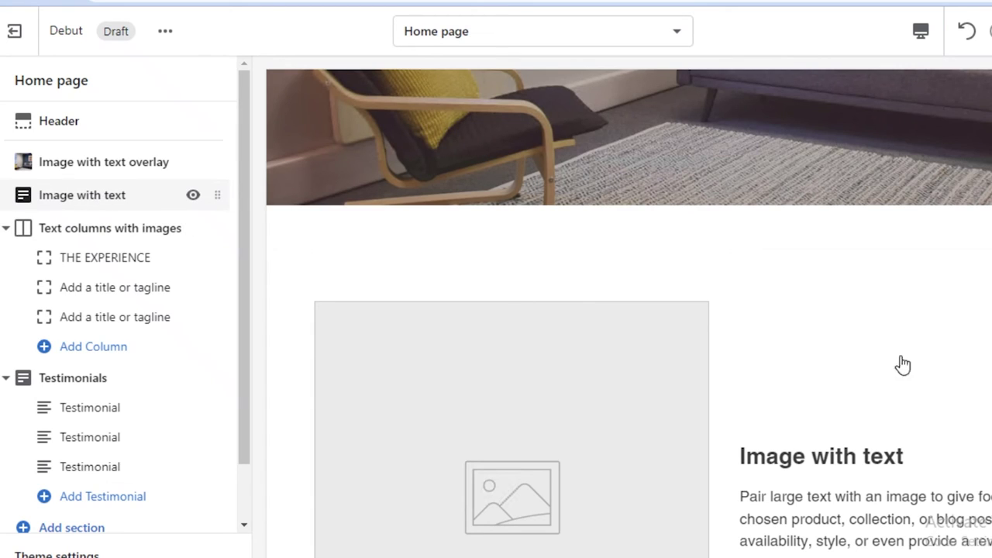
scroll(903, 365, up, 10)
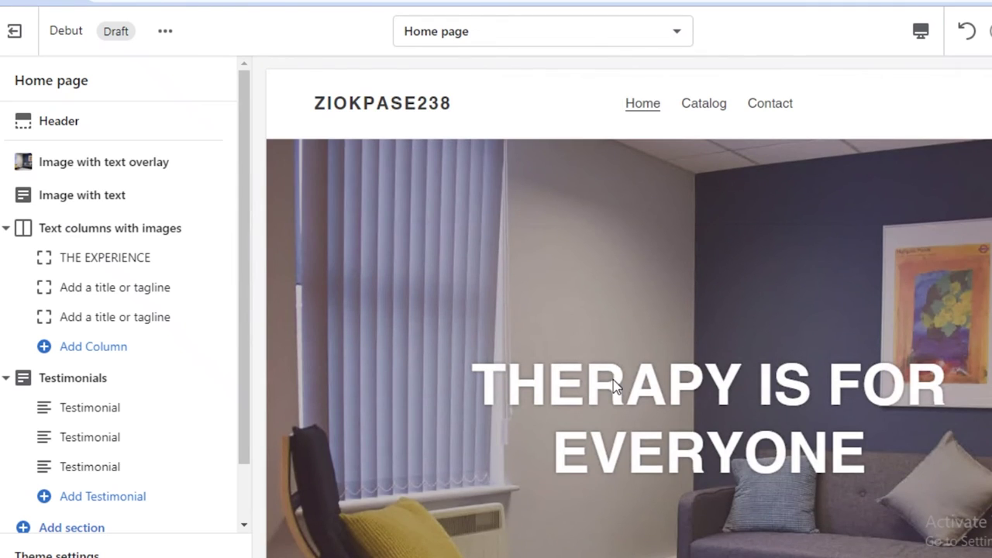
scroll(613, 380, down, 2)
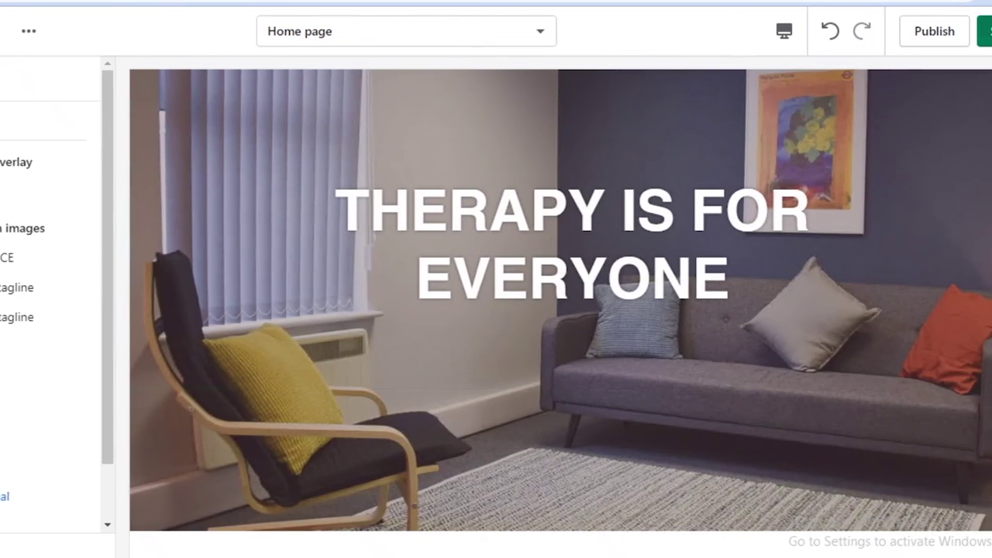
Save the Debut edits, confirm publishing it over Dawn, and review the Themes page
click(978, 39)
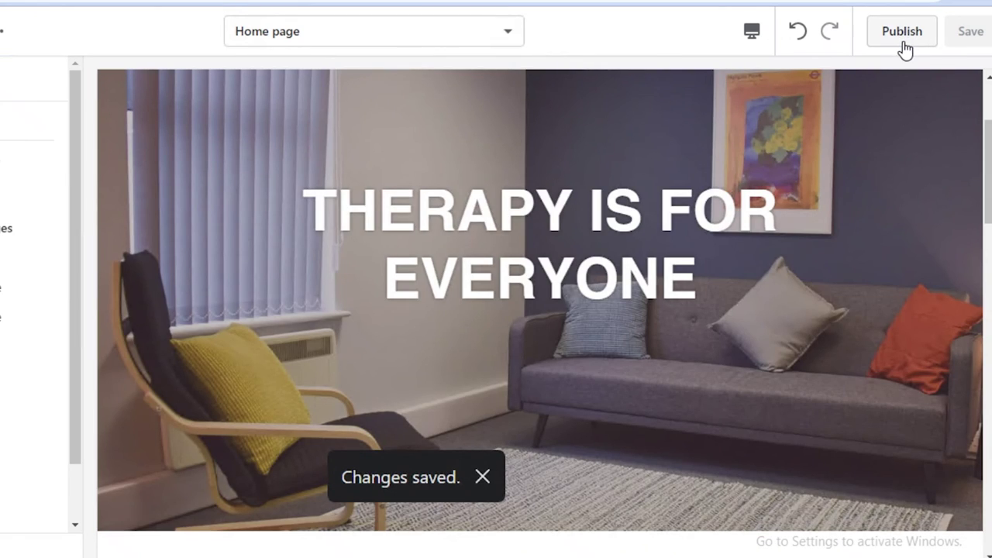
click(902, 41)
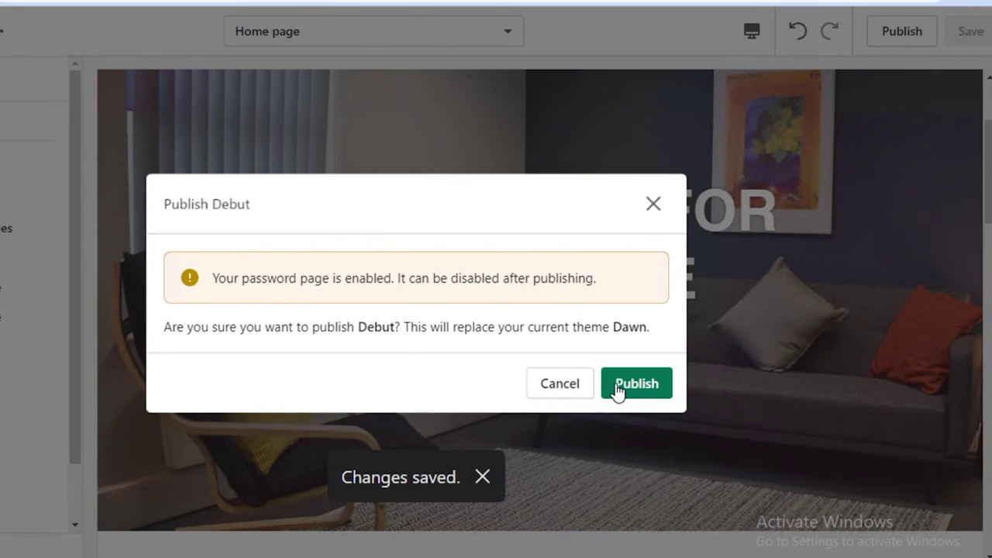
click(618, 392)
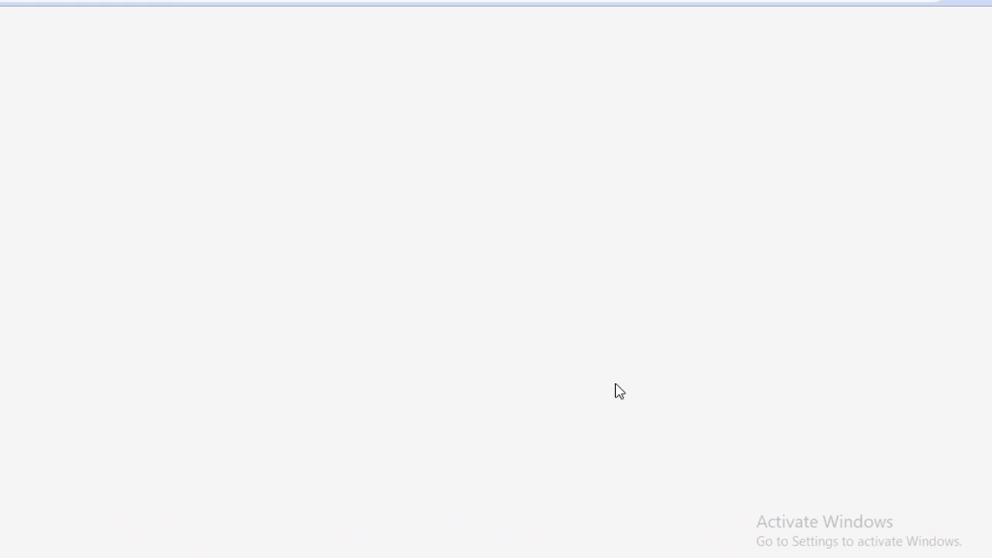
scroll(277, 310, down, 1)
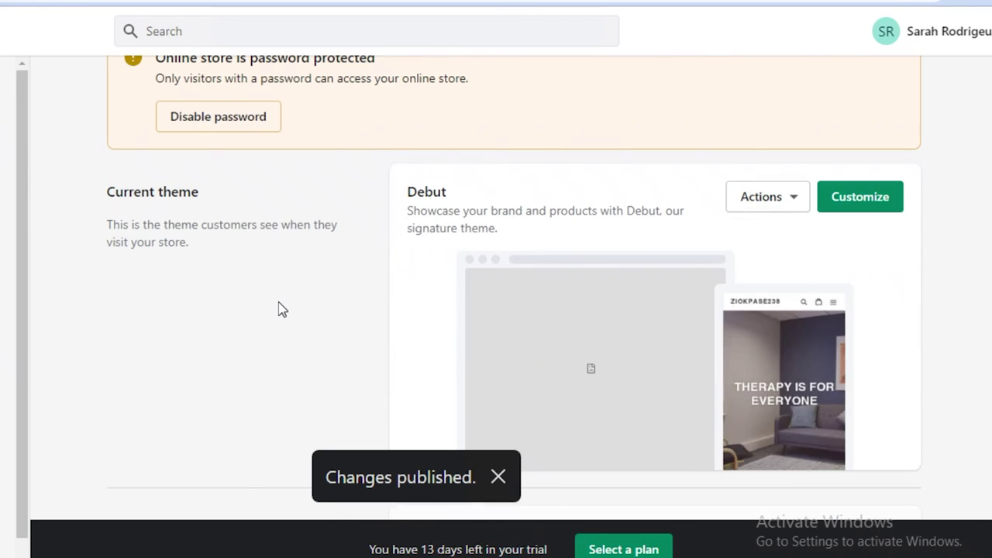
scroll(281, 308, down, 3)
scroll(567, 228, up, 2)
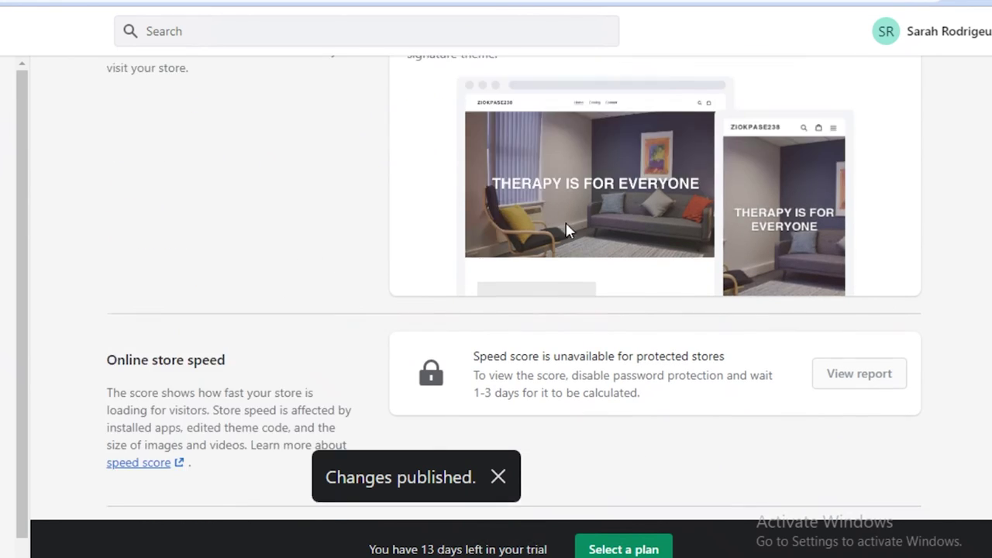